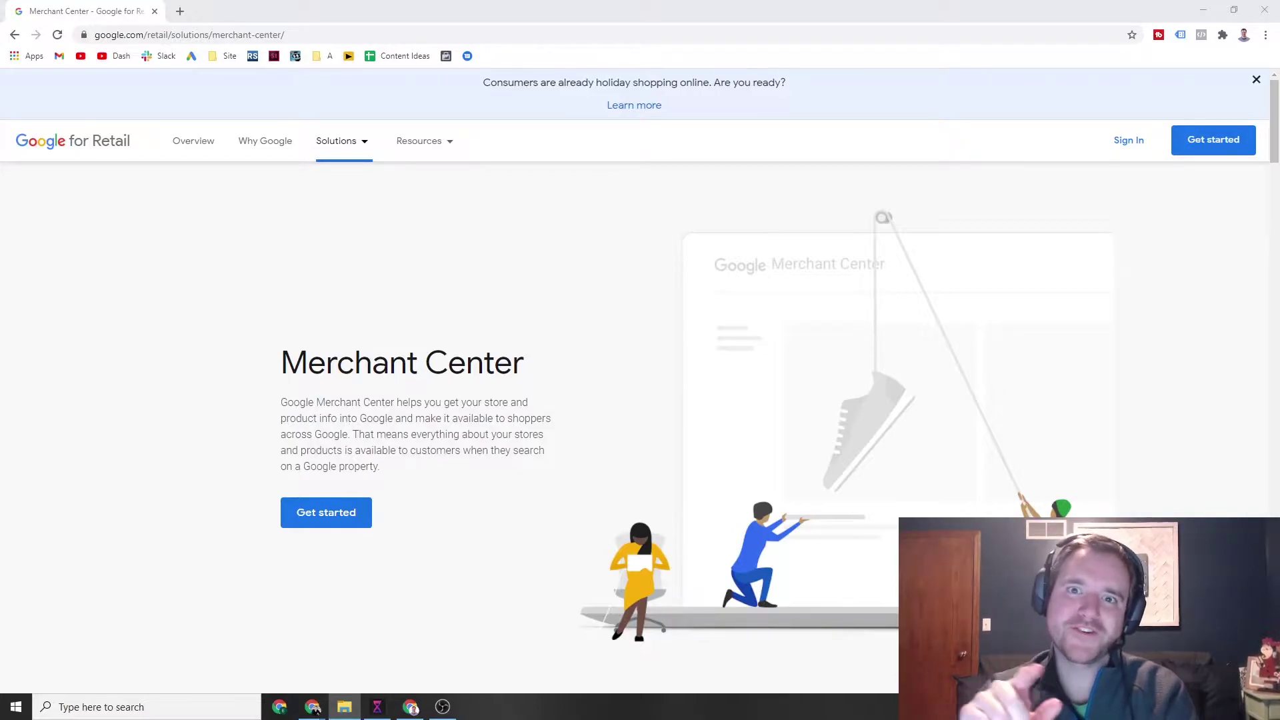
- Bring the browser window showing the Google for Retail Merchant Center page into focus
{"action": "left_click", "coordinate": [472, 16]}
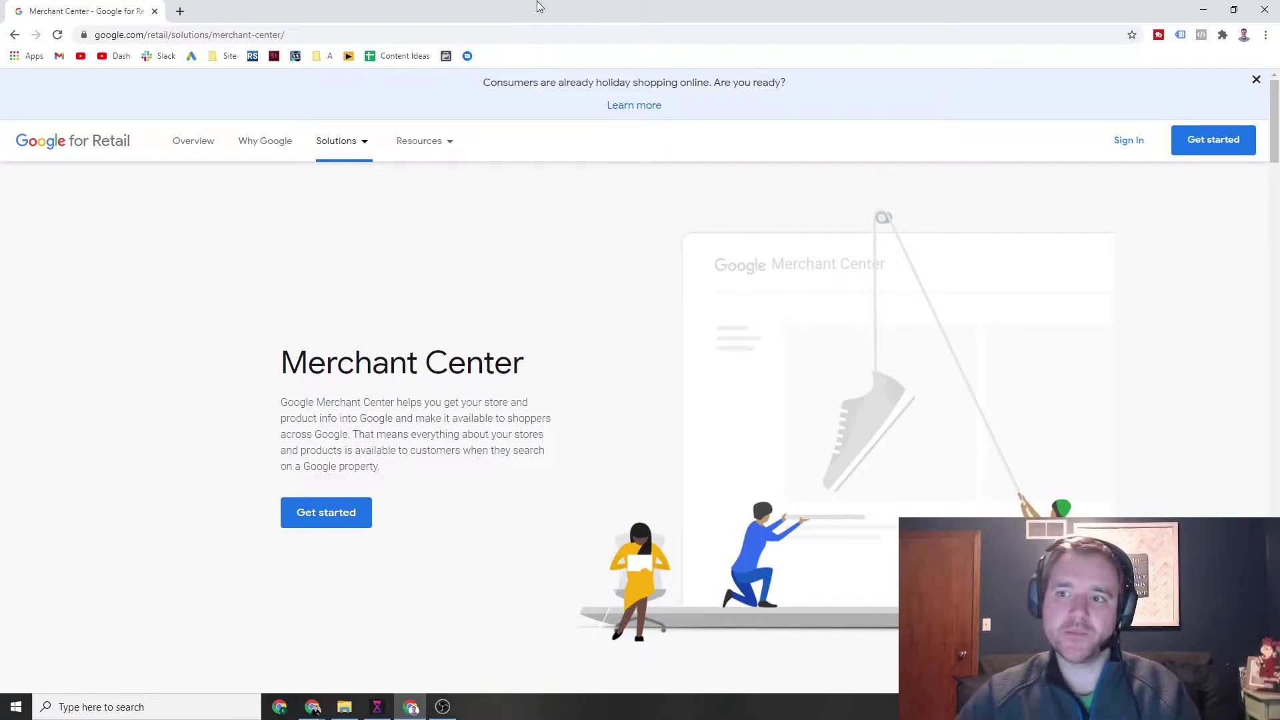
- Sign in to Merchant Center, go to Products > Feeds and start adding a supplemental feed
{"action": "left_click", "coordinate": [1129, 140]}
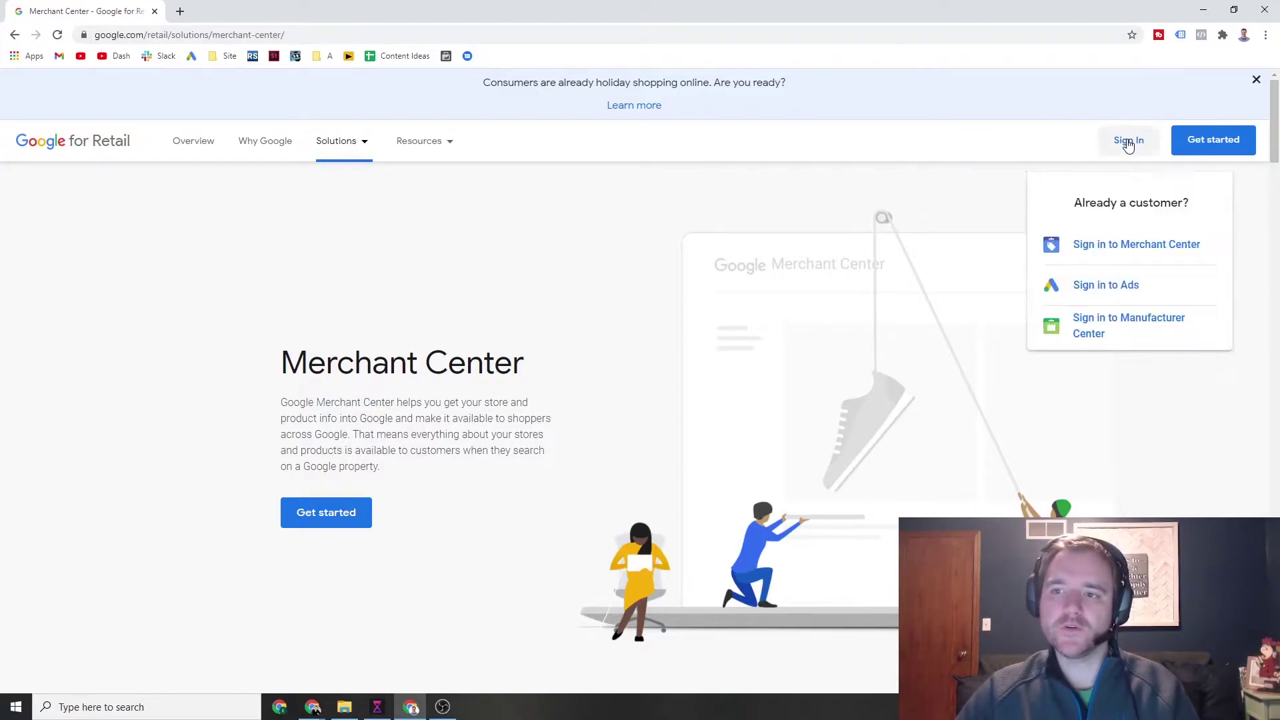
{"action": "left_click", "coordinate": [1135, 243]}
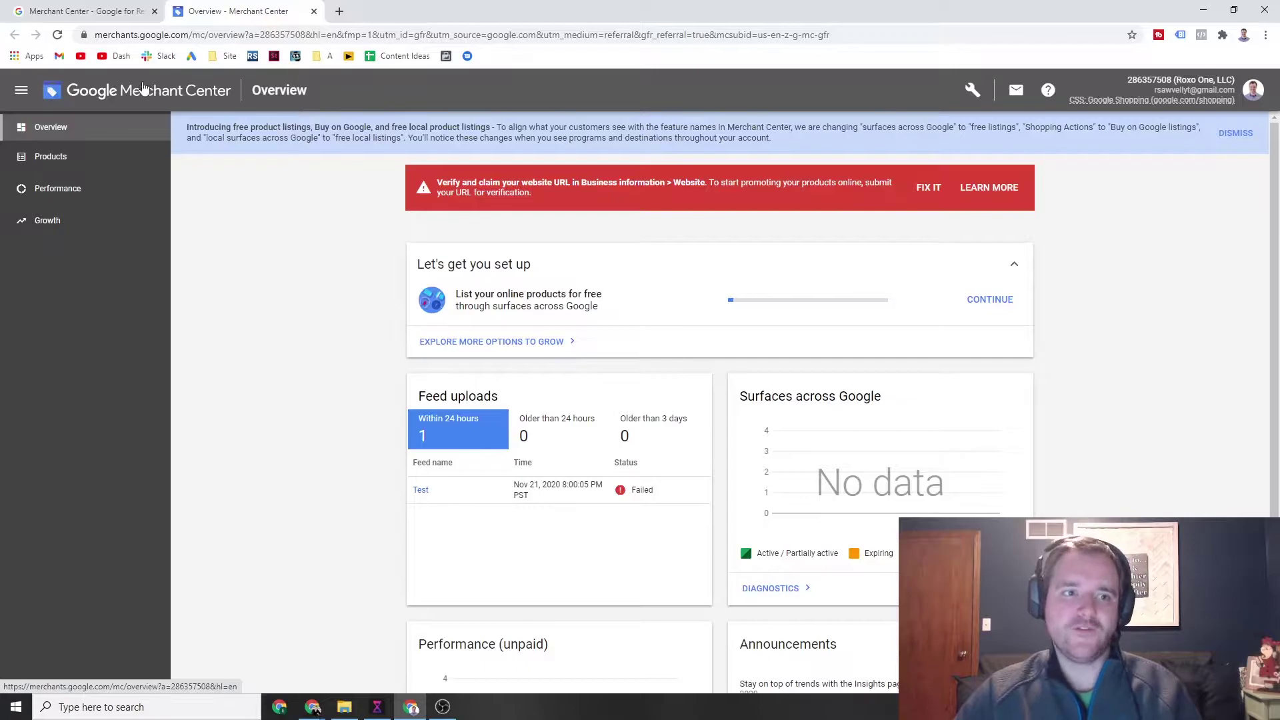
{"action": "left_click", "coordinate": [77, 157]}
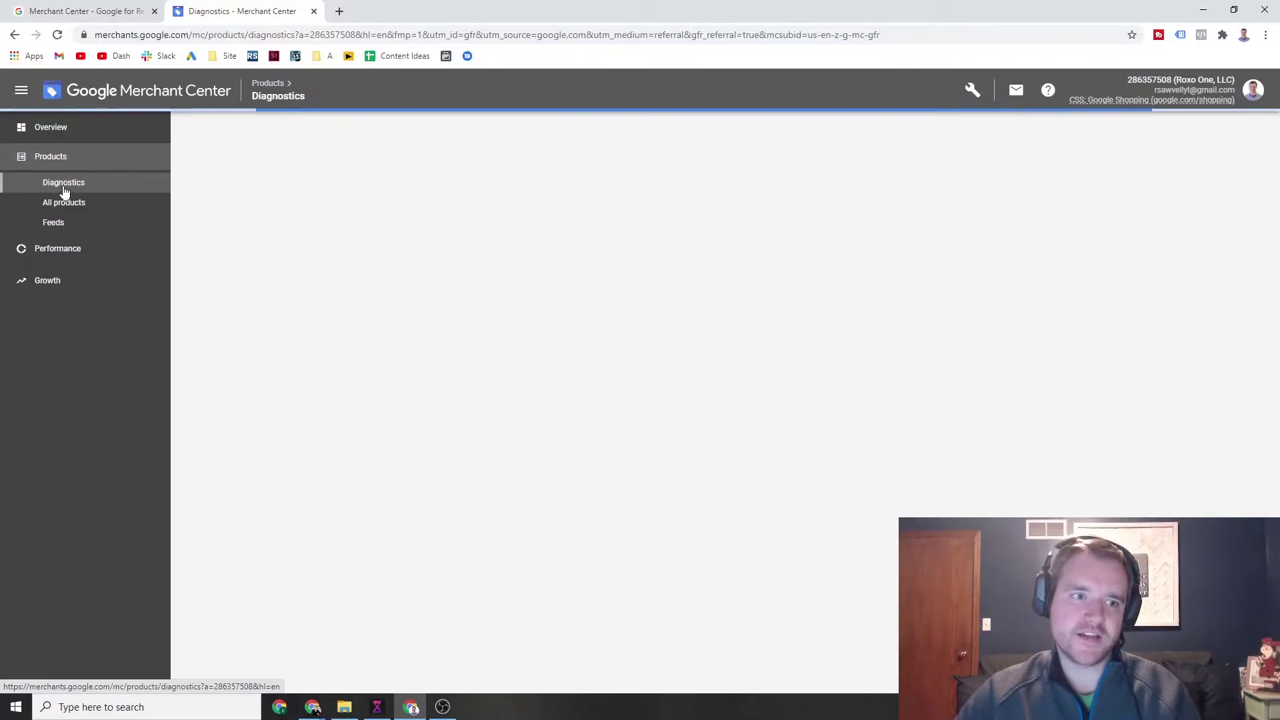
{"action": "left_click", "coordinate": [56, 229]}
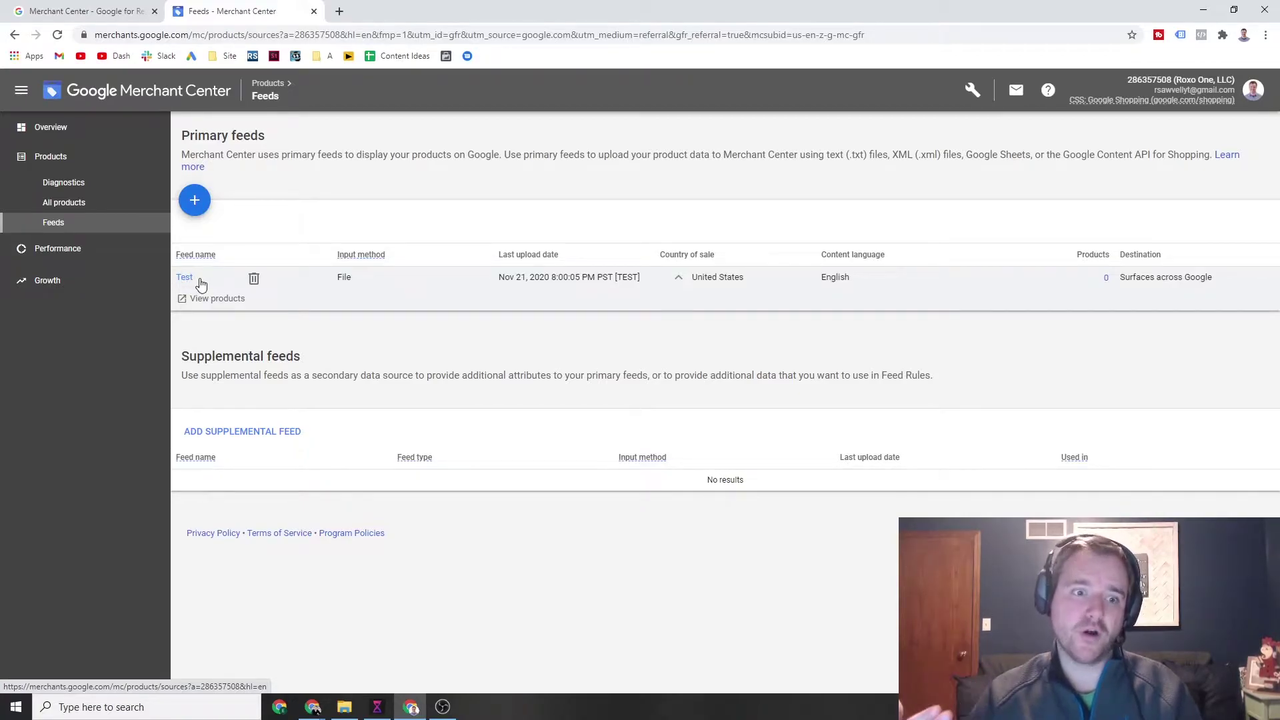
{"action": "left_click", "coordinate": [212, 434]}
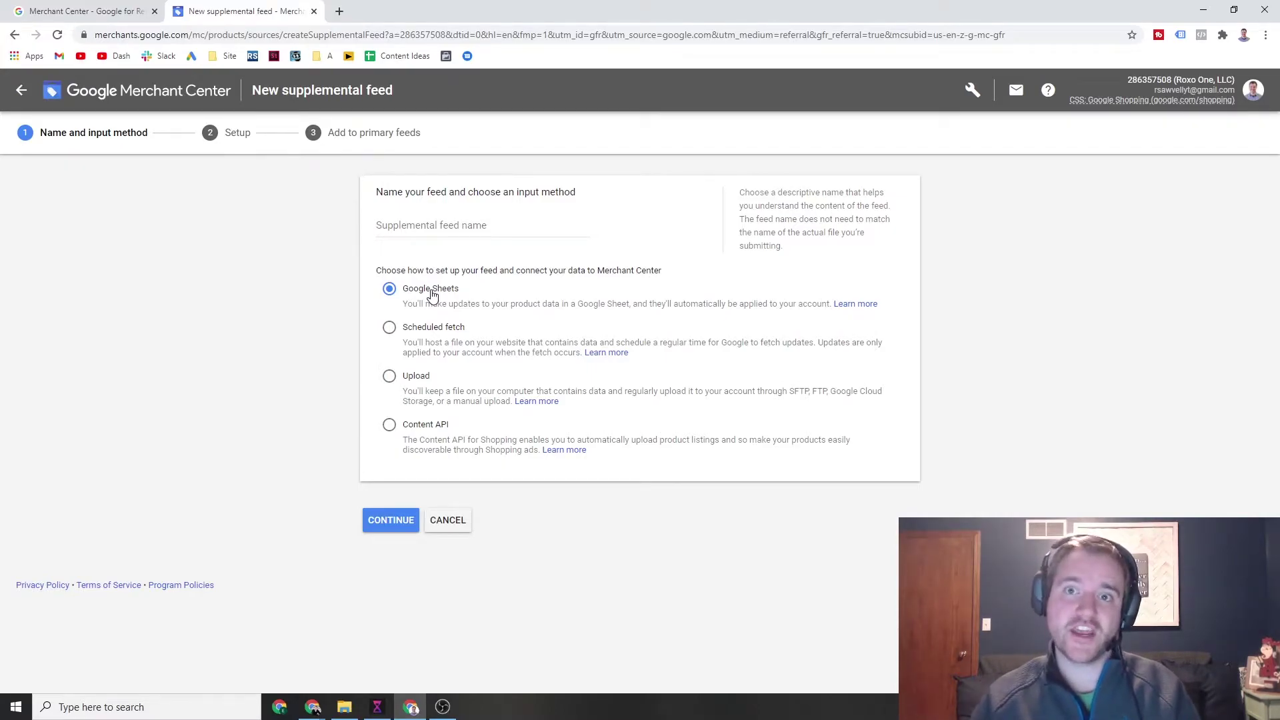
- Replace the supplemental feed name with 'Brand Ray'
{"action": "left_click", "coordinate": [440, 228]}
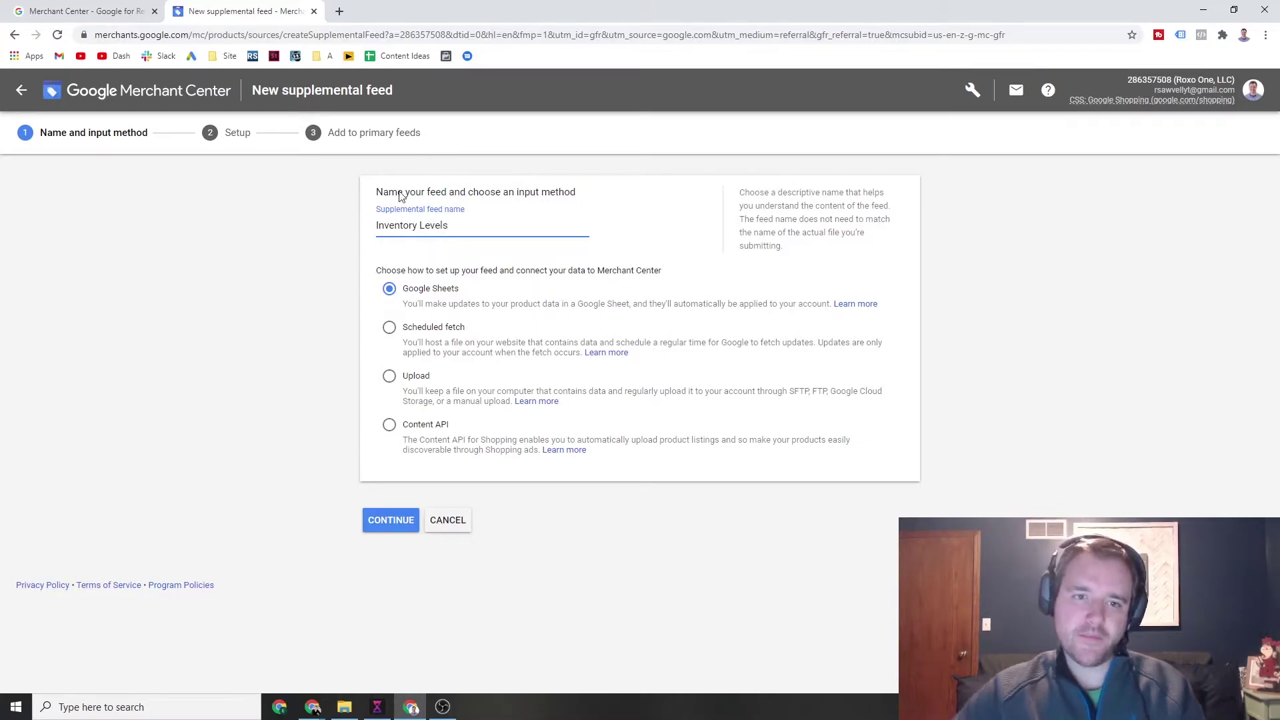
{"action": "key", "text": "ctrl+a"}
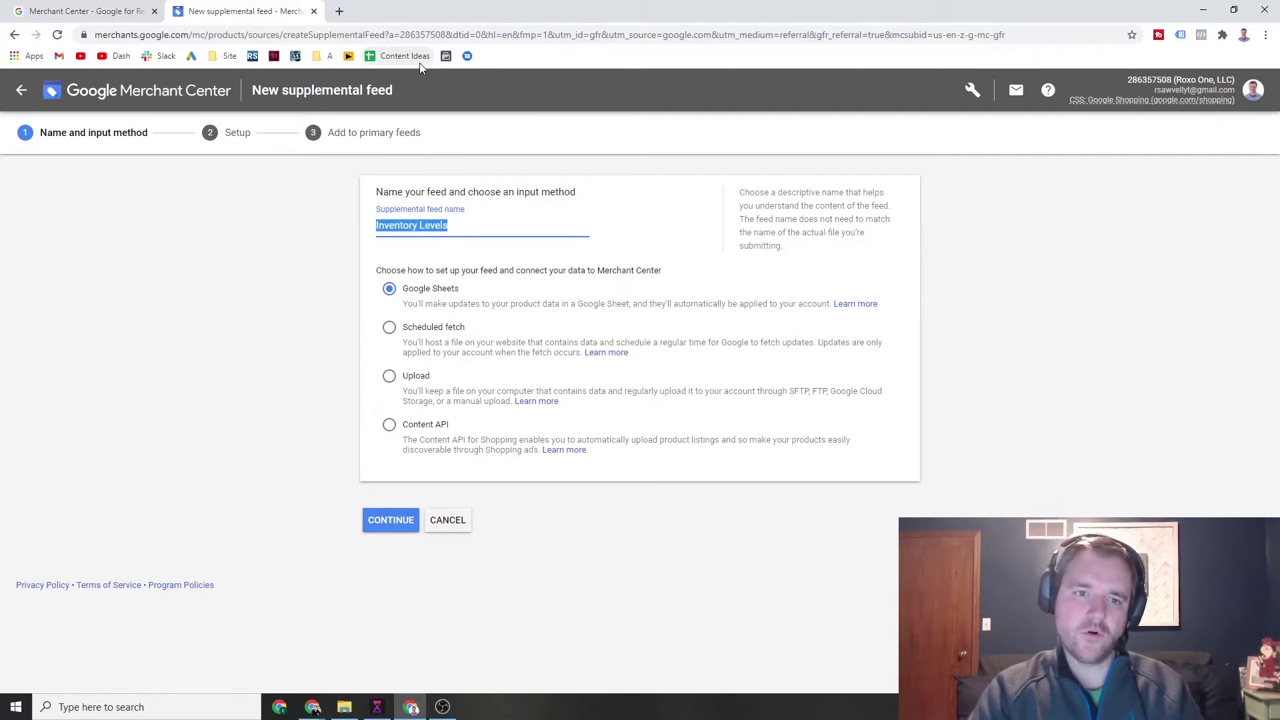
{"action": "type", "text": "Brand"}
{"action": "key", "text": "ctrl+a"}
{"action": "key", "text": "BackSpace"}
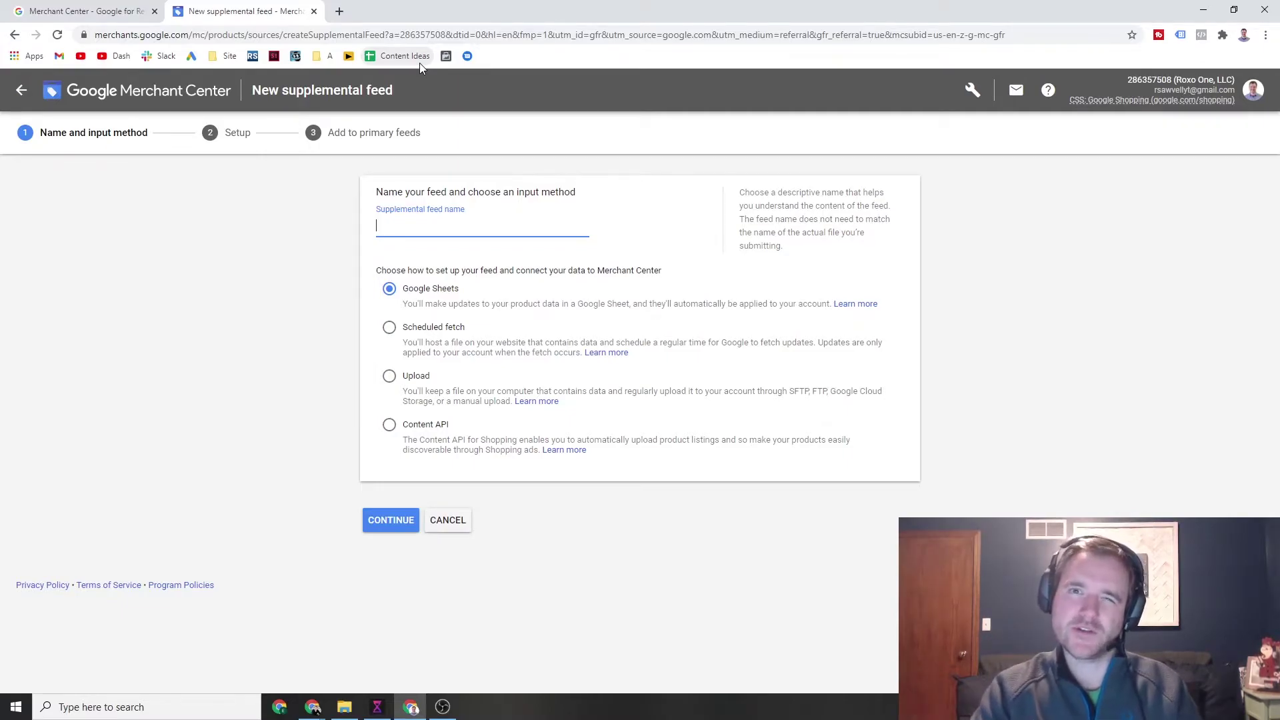
{"action": "type", "text": "Brand Ray"}
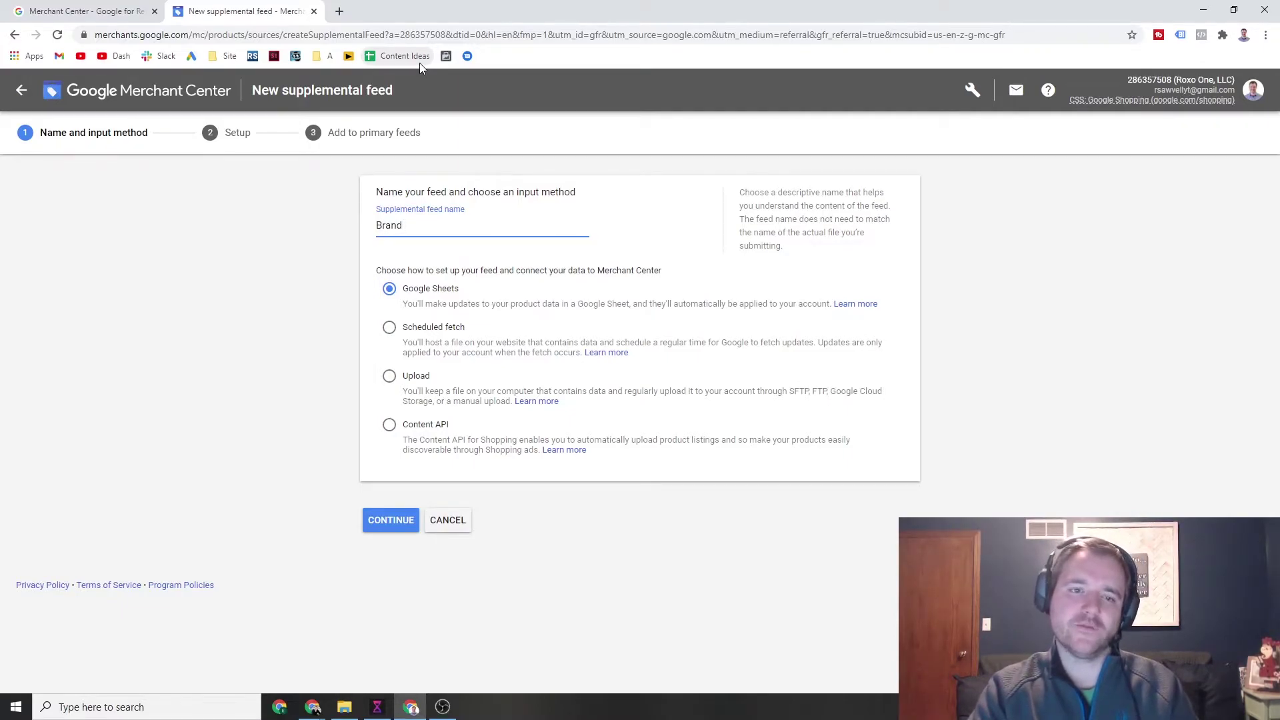
- Authorize spreadsheet access with the Google account, use the template sheet, and apply the feed to Test
{"action": "left_click", "coordinate": [390, 520]}
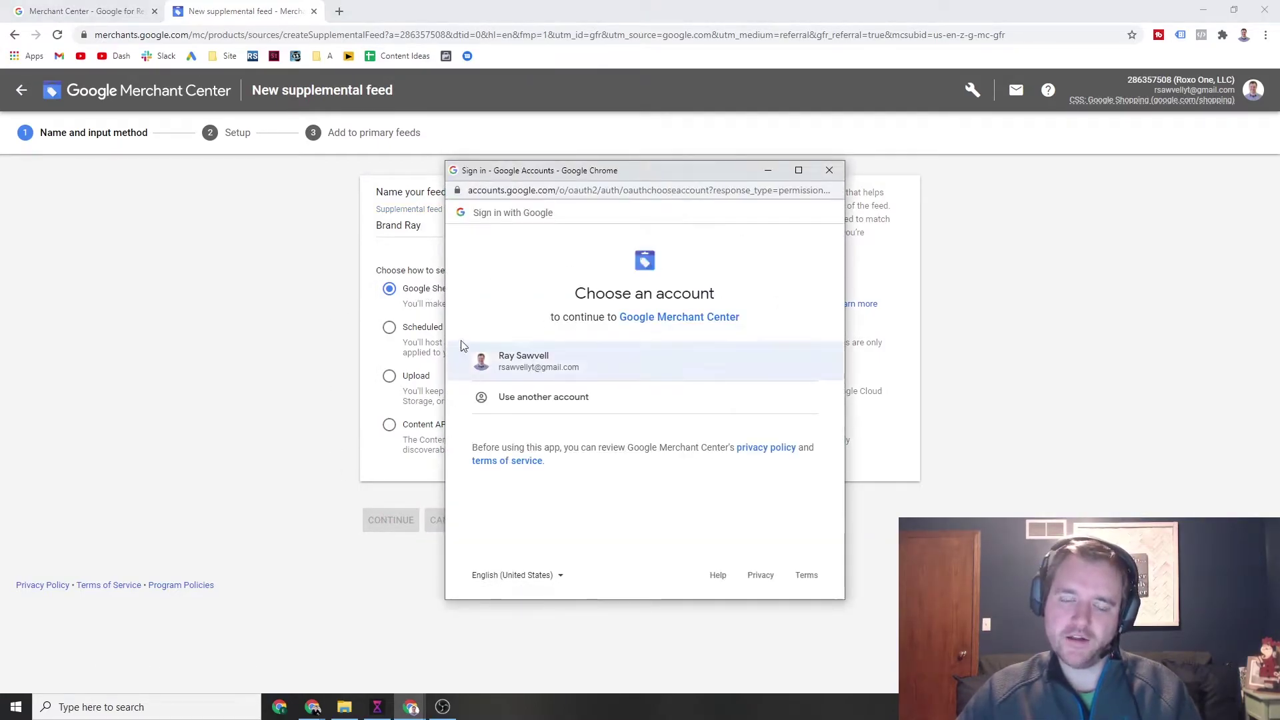
{"action": "left_click", "coordinate": [557, 366]}
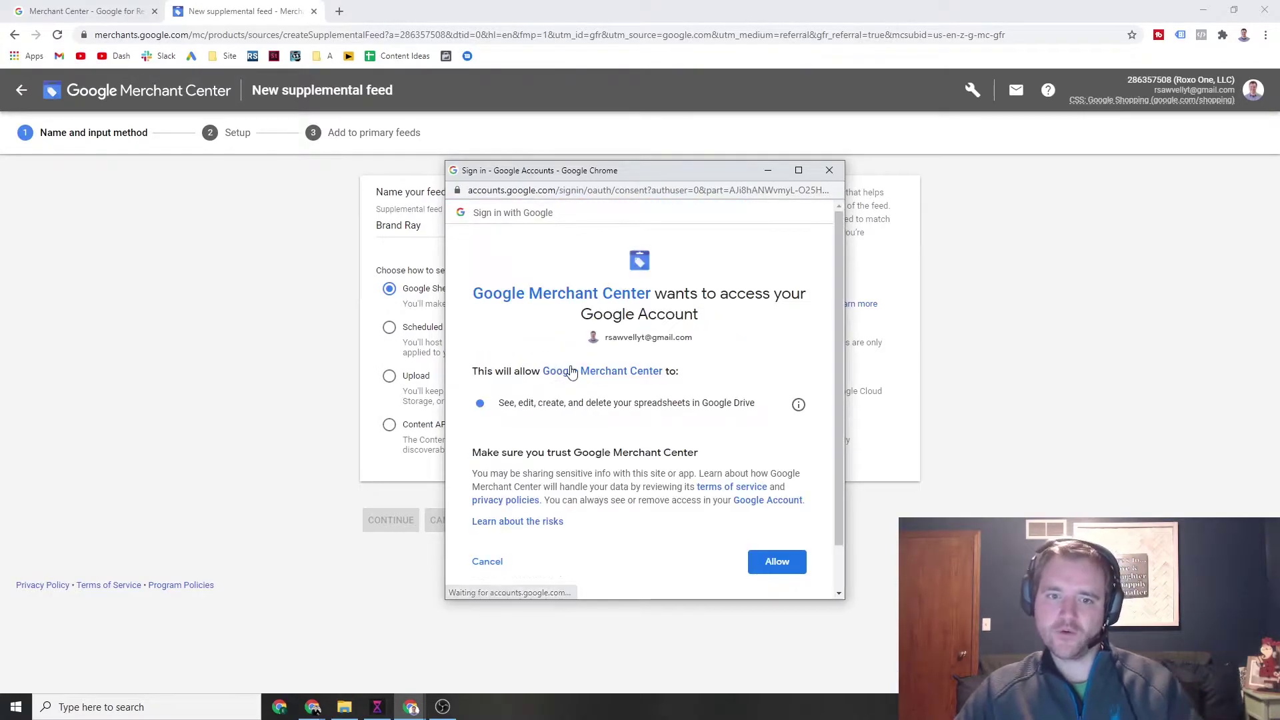
{"action": "left_click", "coordinate": [772, 557]}
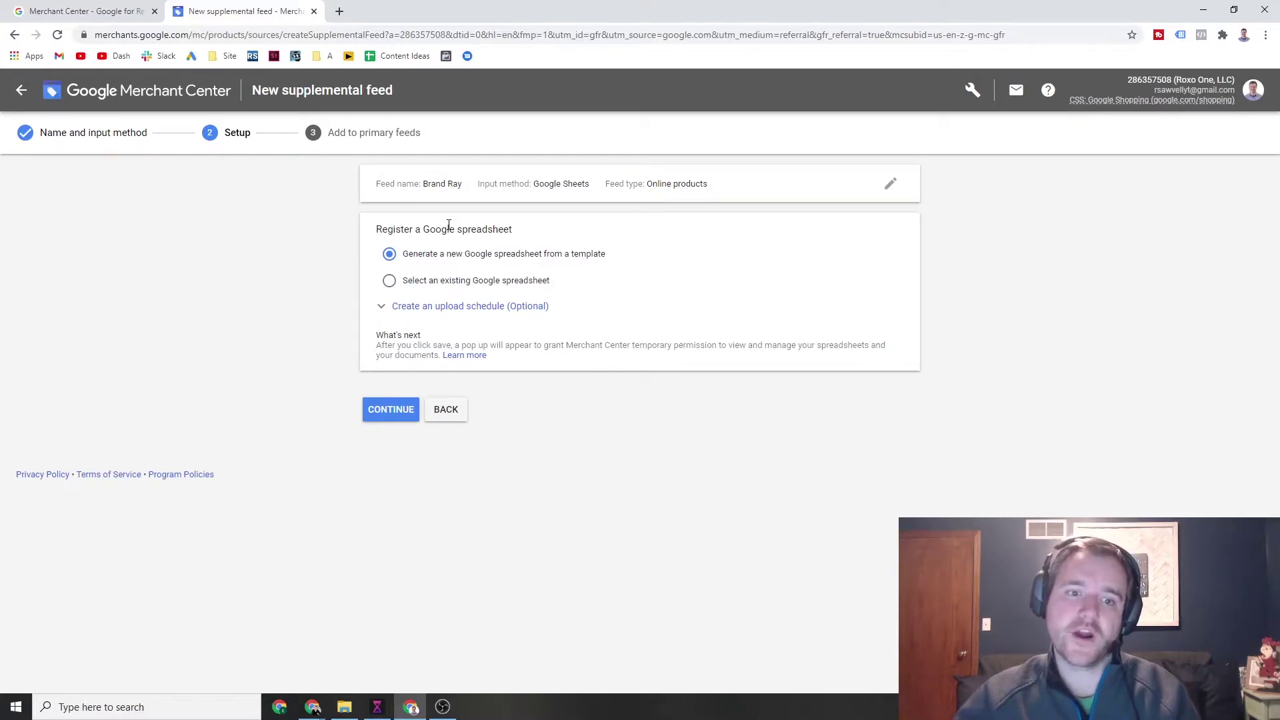
{"action": "left_click", "coordinate": [388, 409]}
{"action": "left_click", "coordinate": [389, 257]}
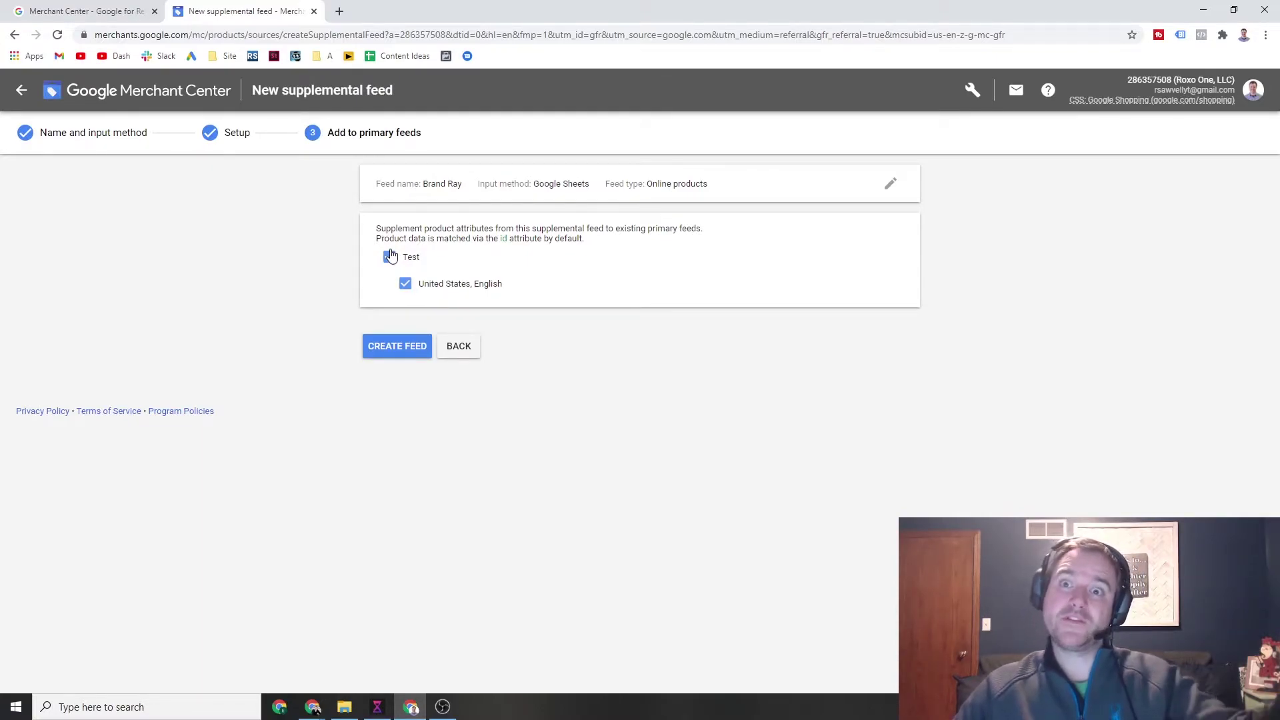
- Create the feed, allowing Drive access and always allowing Merchant Center pop-ups in Chrome
{"action": "left_click", "coordinate": [374, 352]}
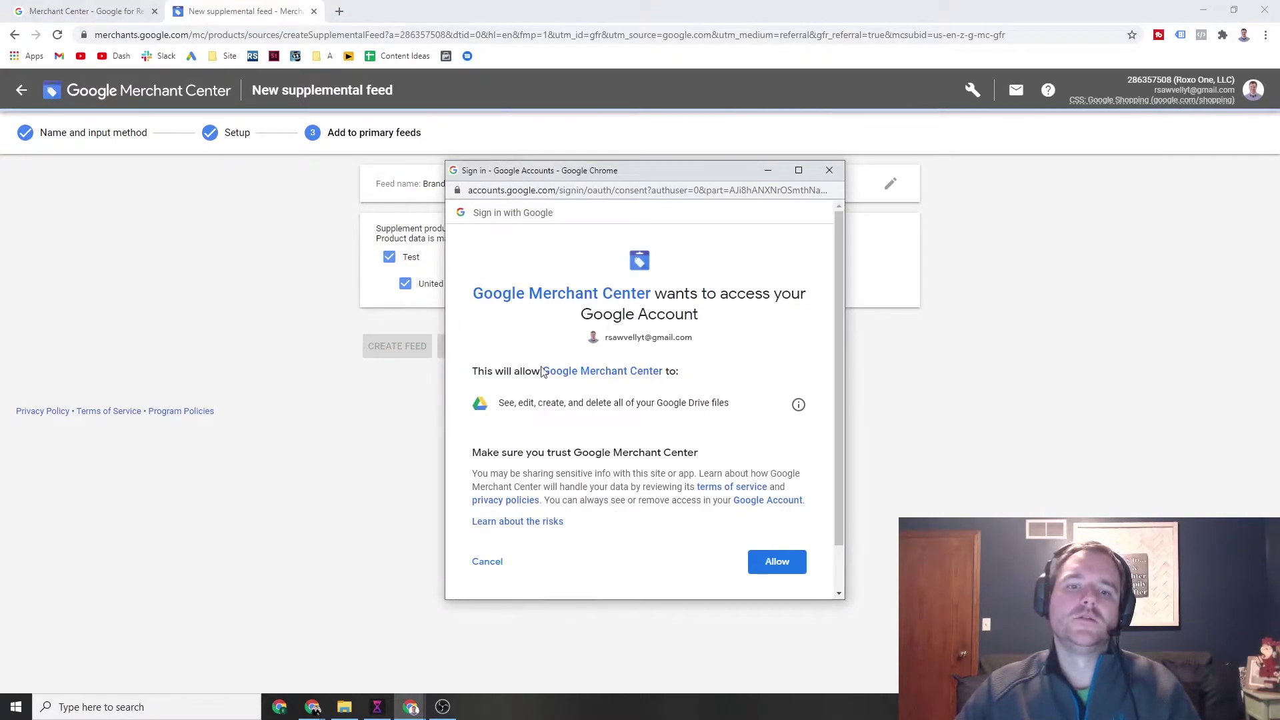
{"action": "left_click", "coordinate": [763, 562]}
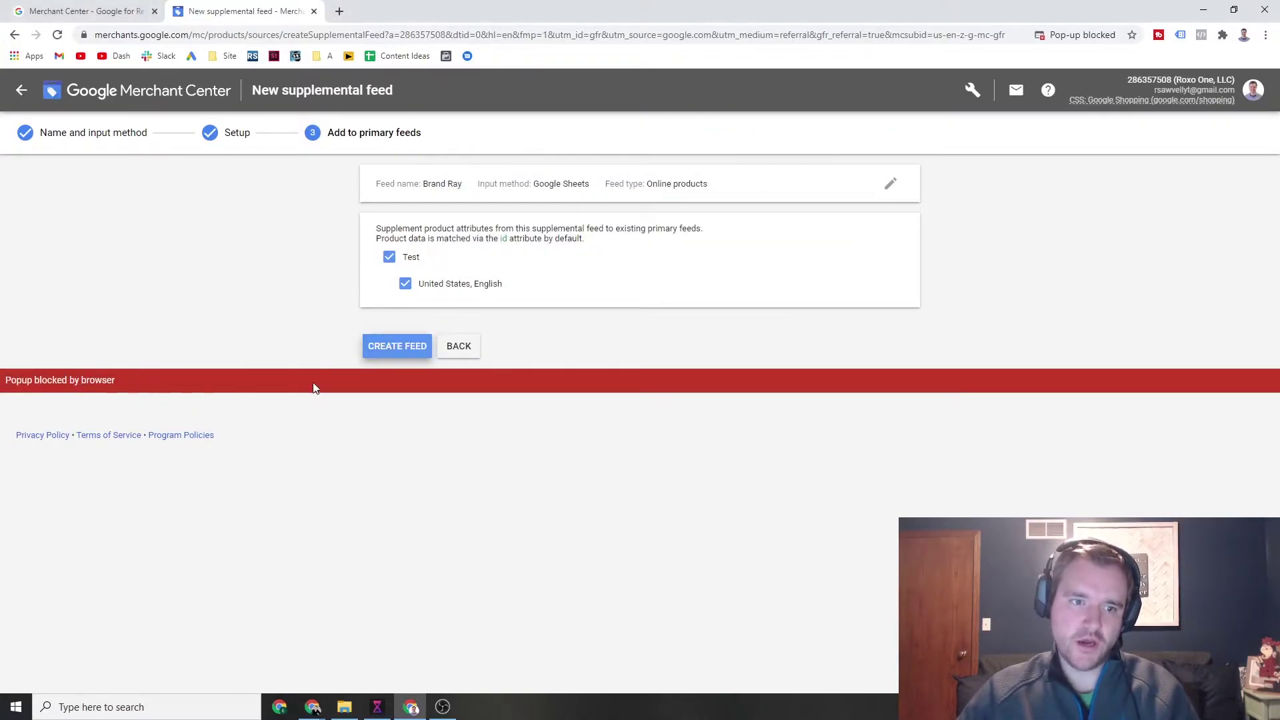
{"action": "left_click", "coordinate": [1074, 34]}
{"action": "left_click", "coordinate": [945, 101]}
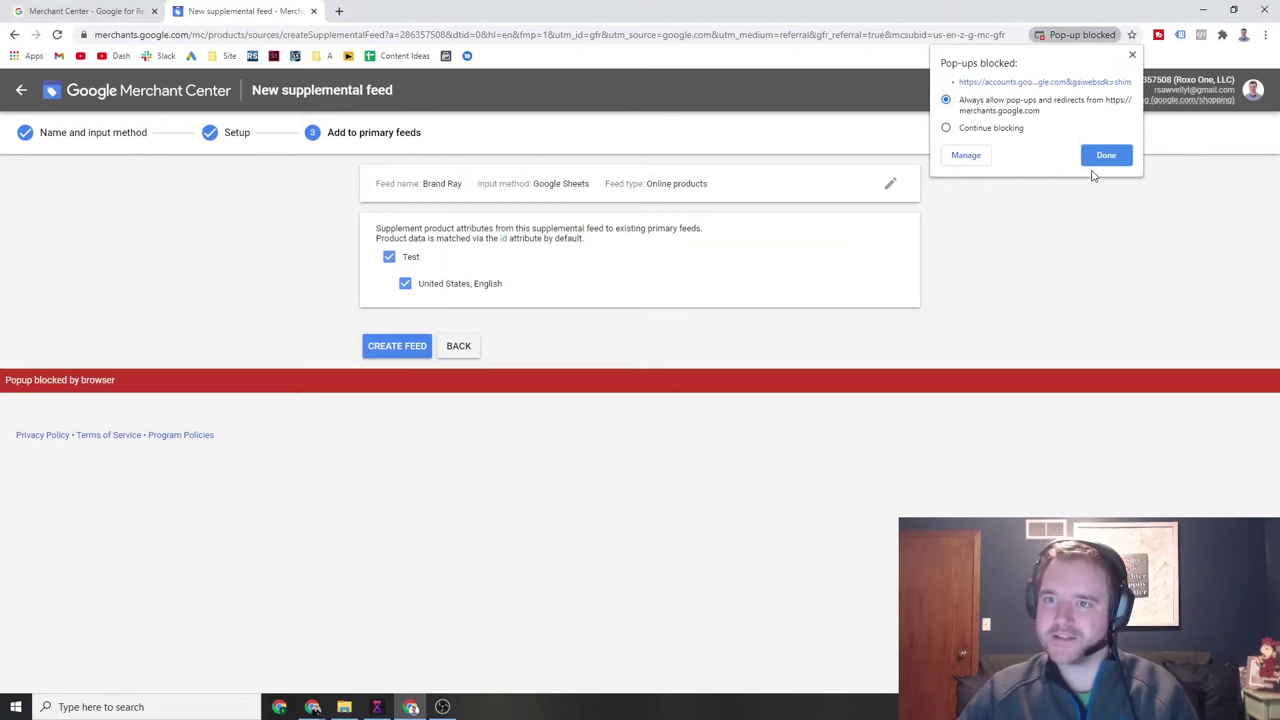
{"action": "left_click", "coordinate": [1101, 155]}
{"action": "left_click", "coordinate": [399, 347]}
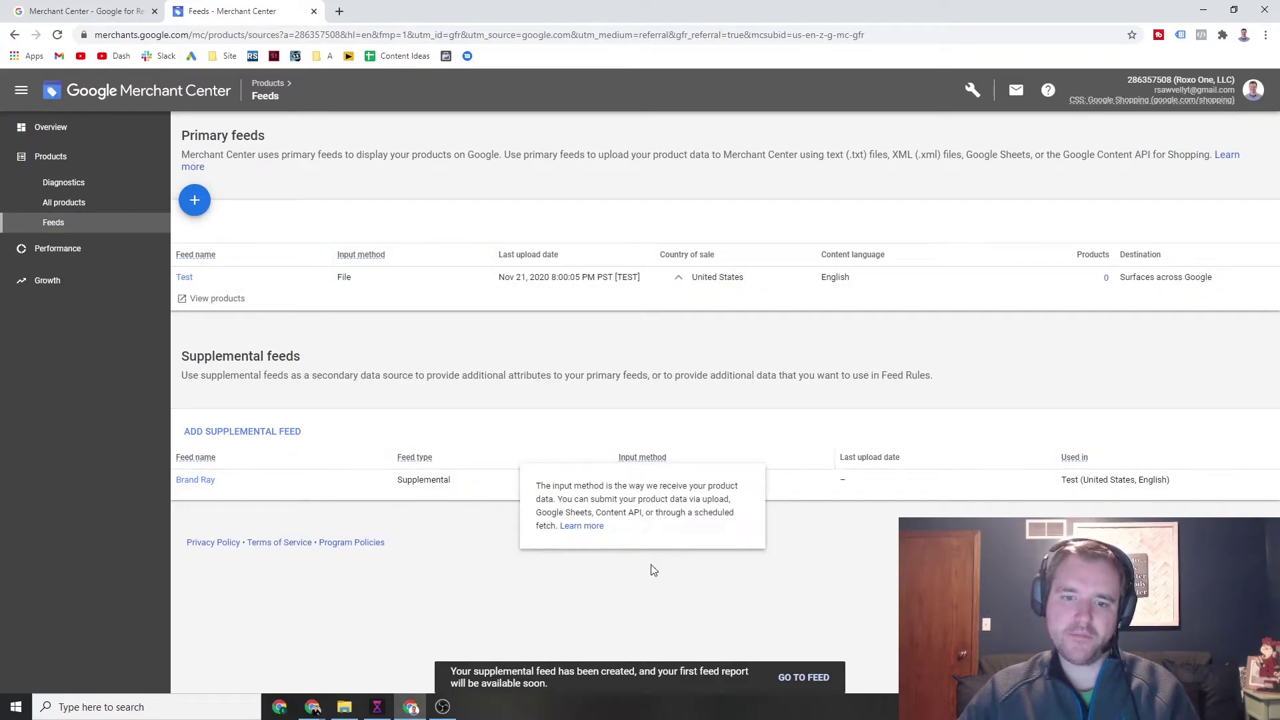
- Open the Brand Ray feed spreadsheet and look up the id attribute by searching 'id google shopping'
{"action": "left_click", "coordinate": [629, 490]}
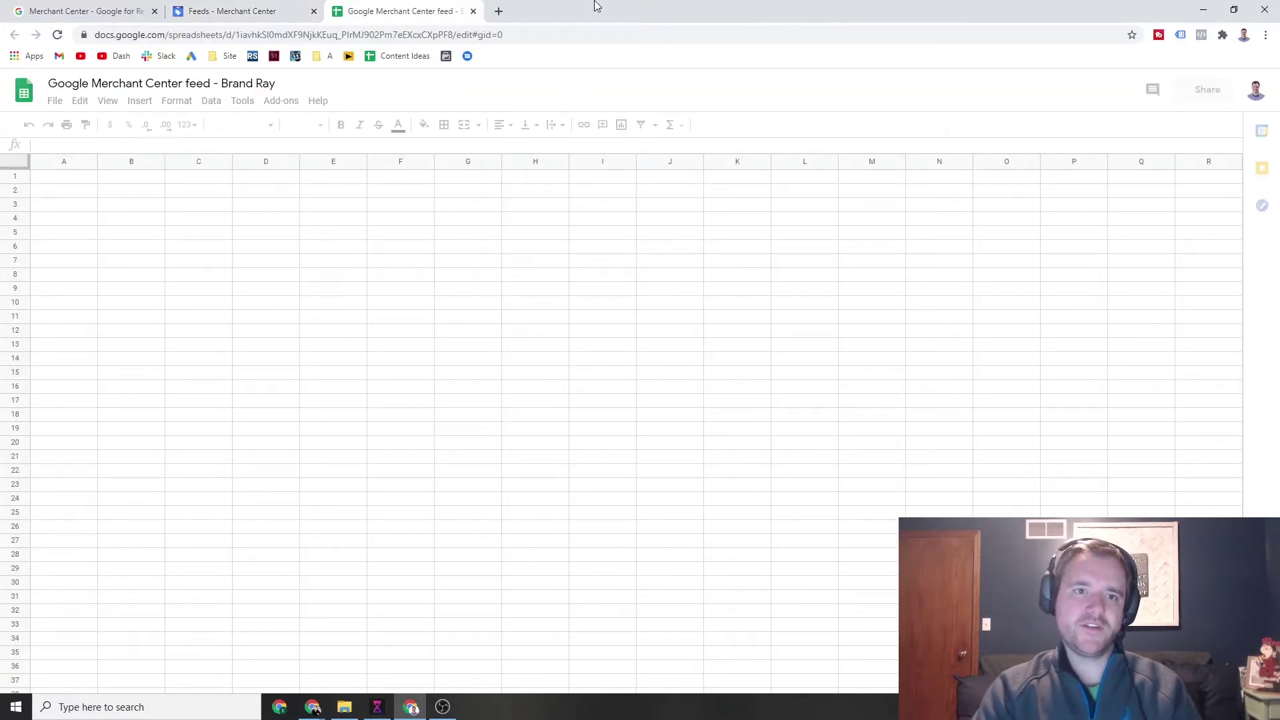
{"action": "key", "text": "ctrl+t"}
{"action": "type", "text": "id "}
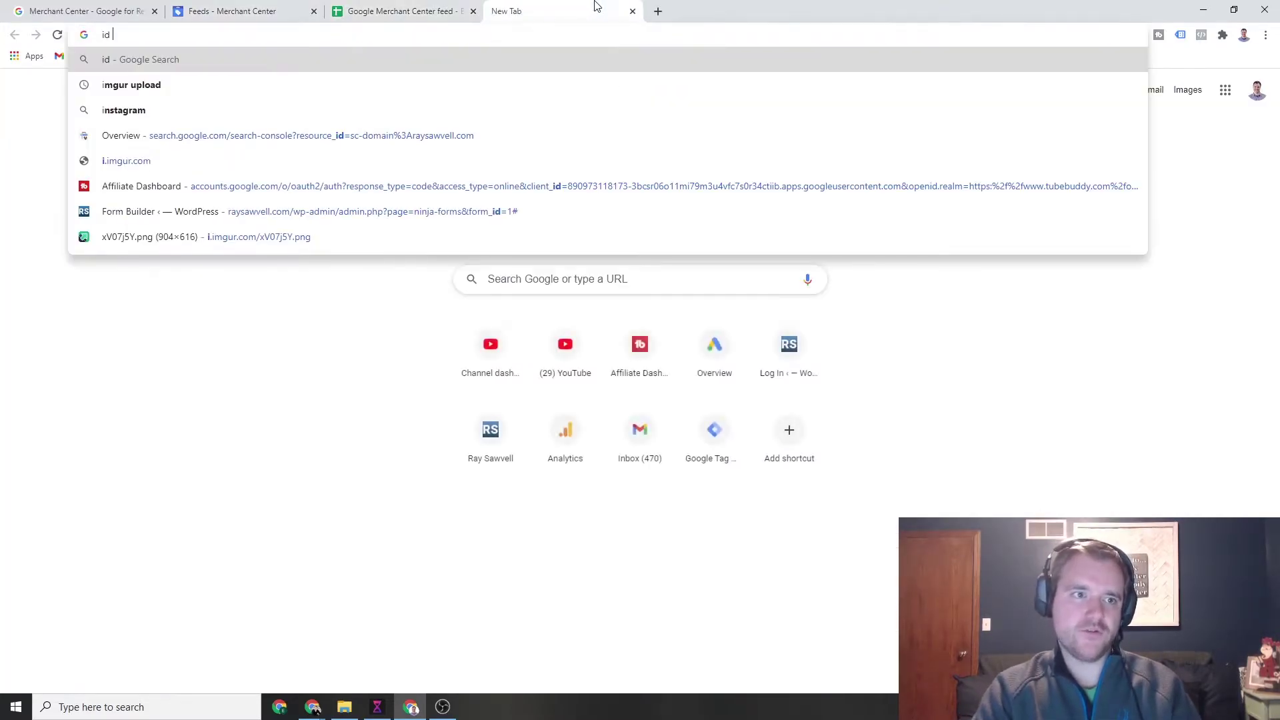
{"action": "type", "text": "google shop"}
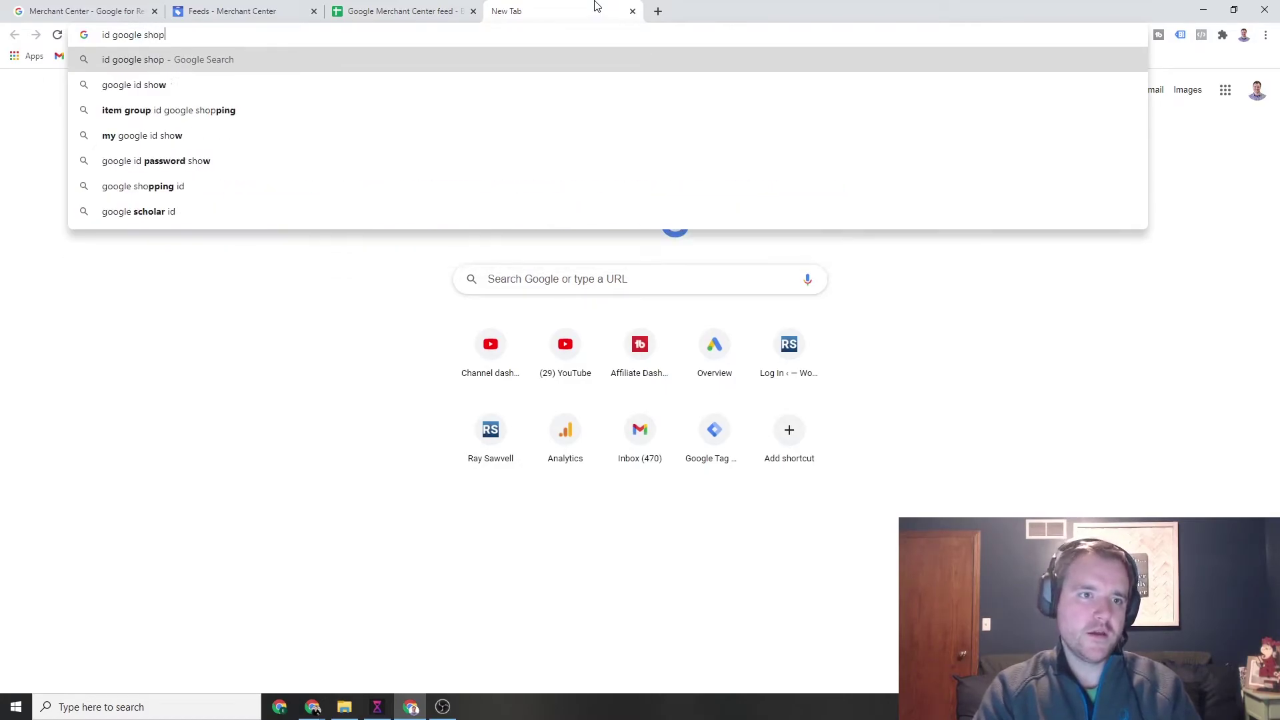
{"action": "type", "text": "ping"}
{"action": "key", "text": "Return"}
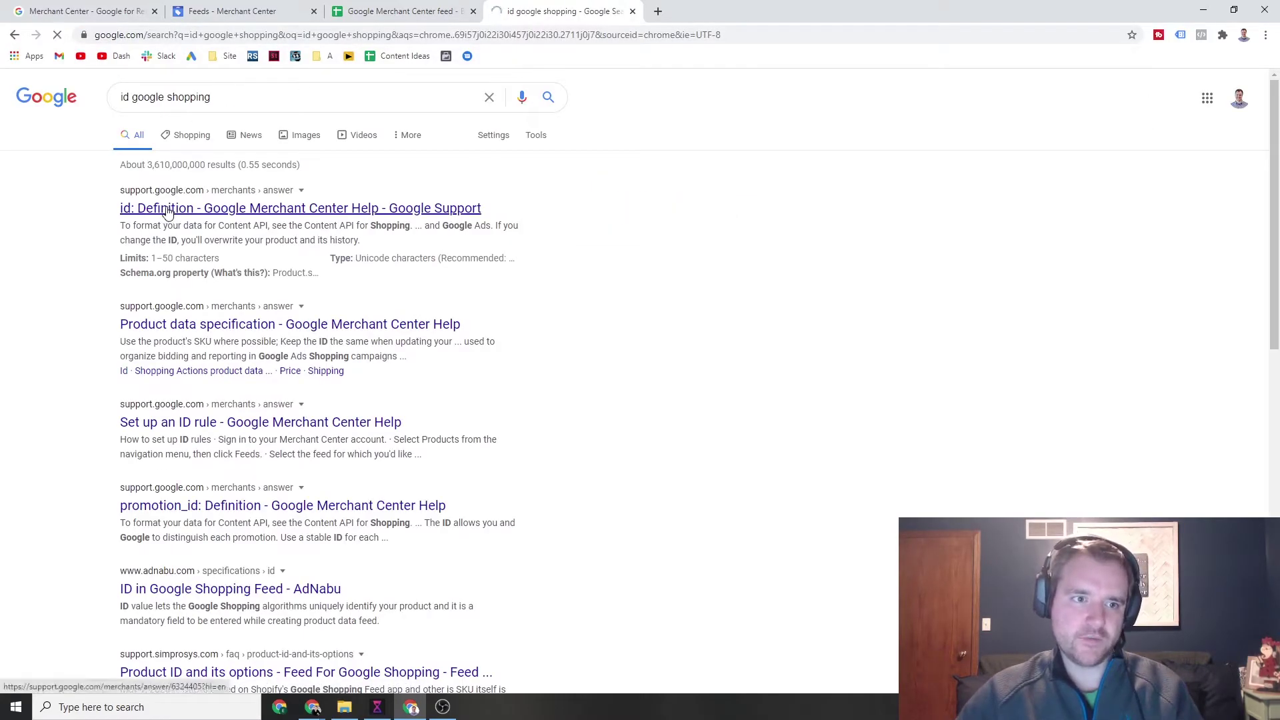
{"action": "left_click", "coordinate": [167, 212]}
{"action": "scroll", "coordinate": [154, 300], "scroll_direction": "down", "scroll_amount": 8}
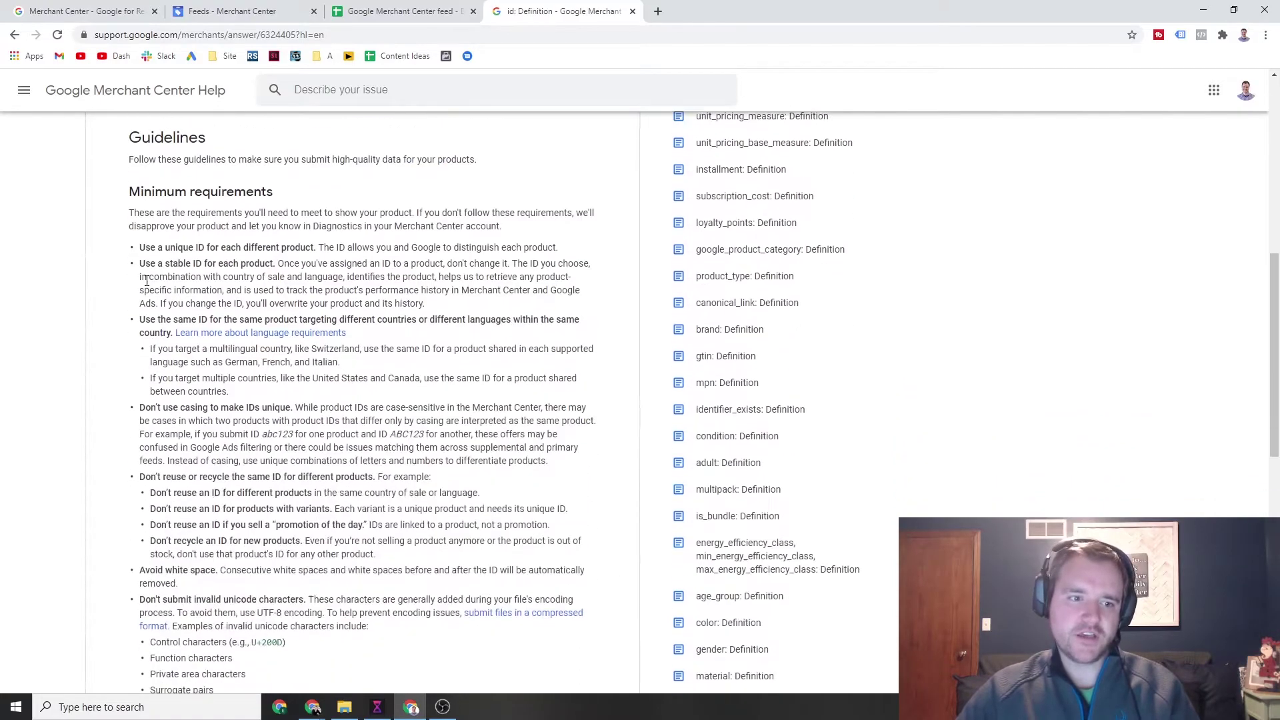
{"action": "scroll", "coordinate": [100, 280], "scroll_direction": "down", "scroll_amount": 8}
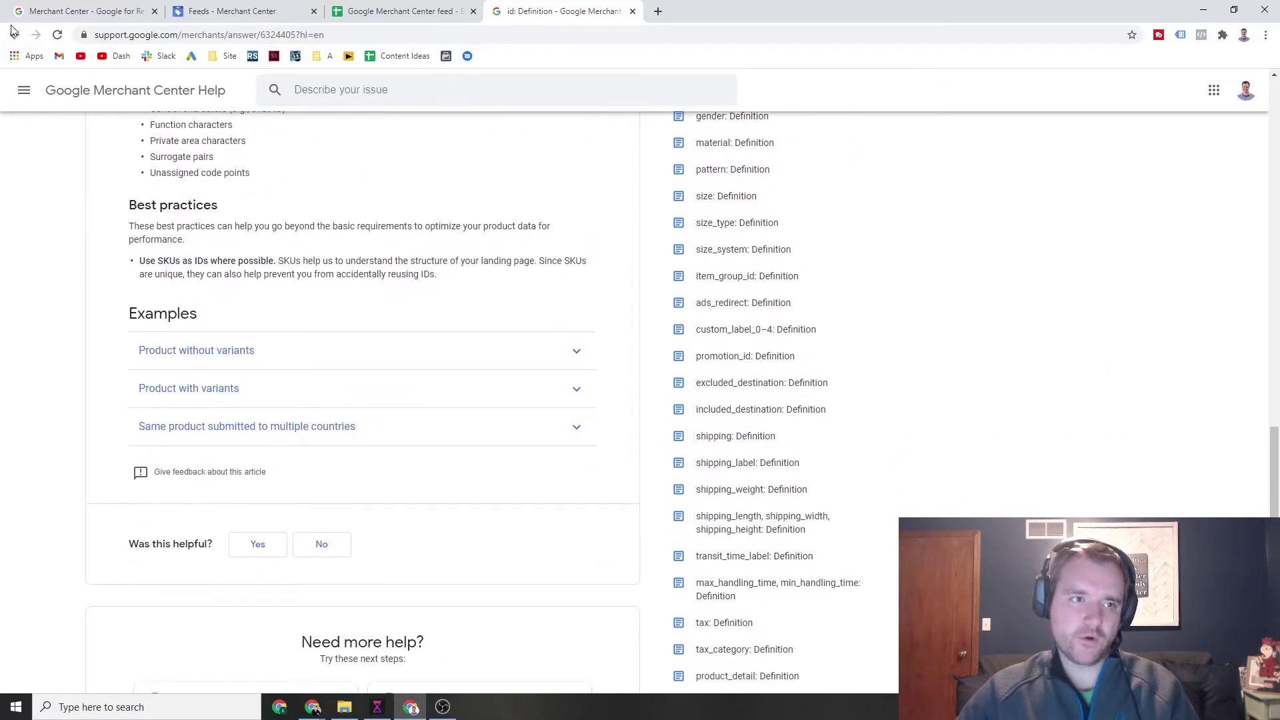
- Open the Product data specification help page at Basic product data, then return to the feed spreadsheet
{"action": "key", "text": "ctrl+1"}
{"action": "left_click", "coordinate": [593, 11]}
{"action": "left_click", "coordinate": [20, 36]}
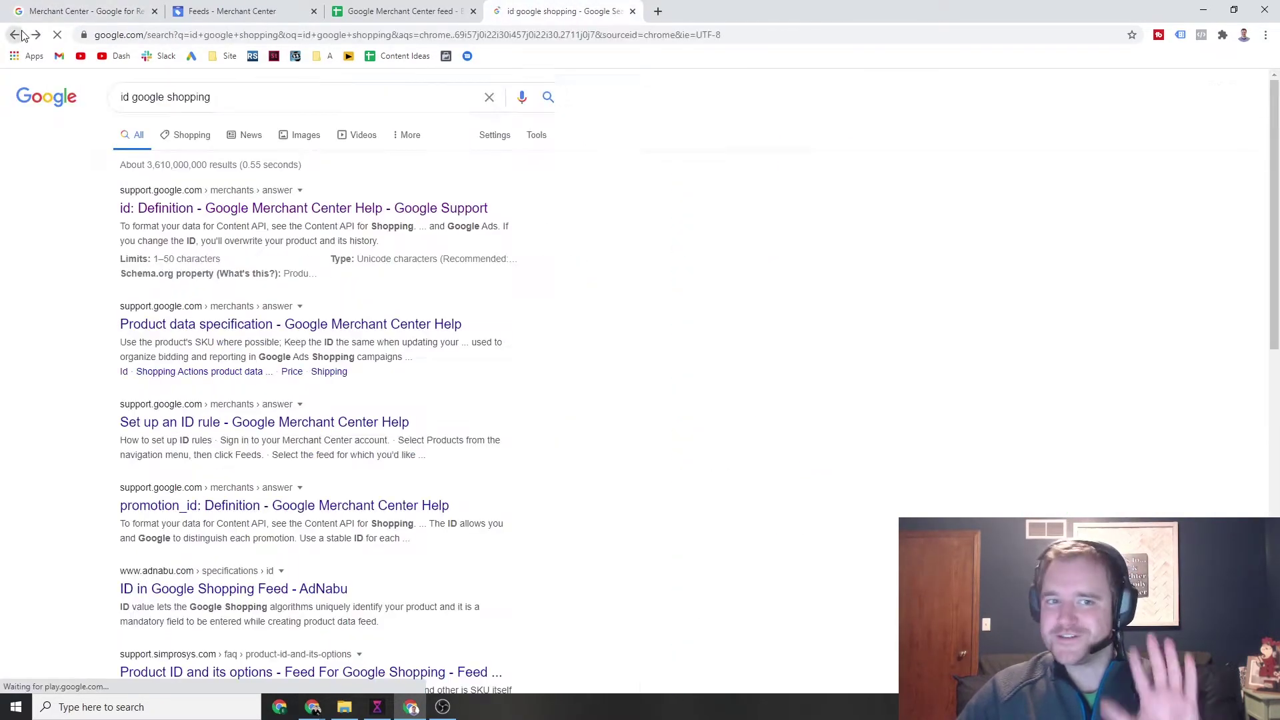
{"action": "left_click", "coordinate": [168, 405]}
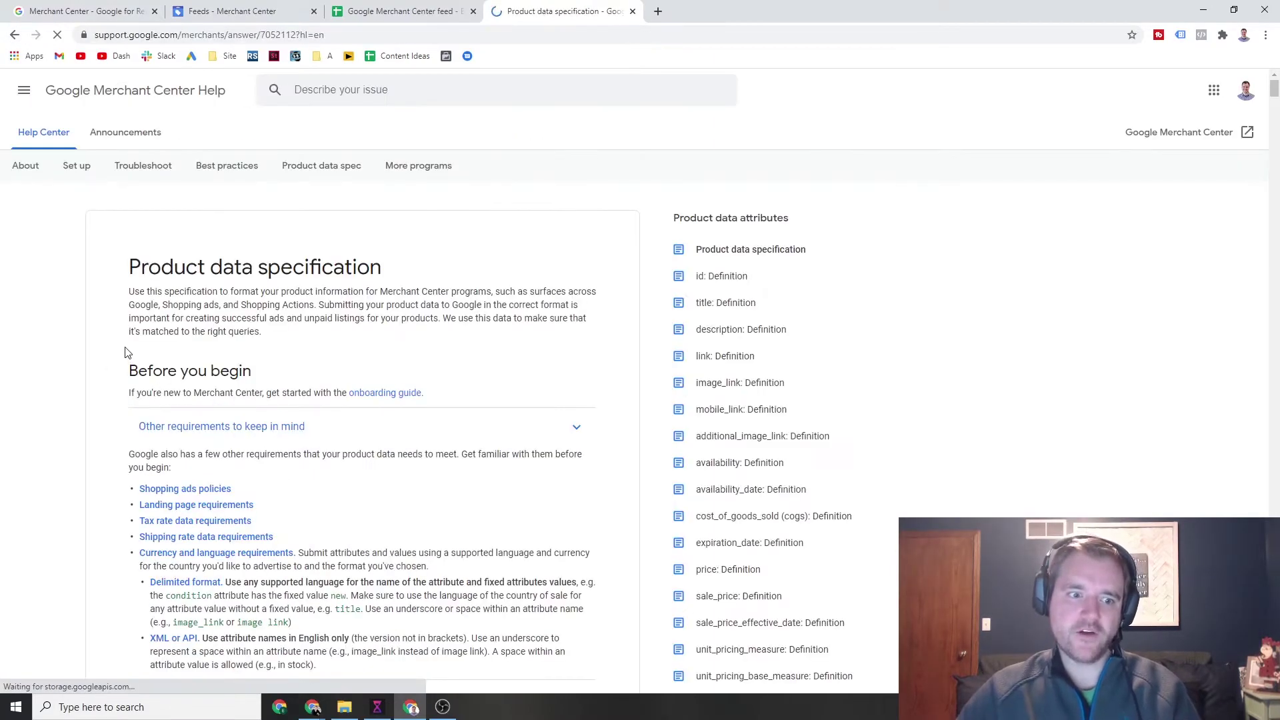
{"action": "scroll", "coordinate": [100, 333], "scroll_direction": "down", "scroll_amount": 8}
{"action": "scroll", "coordinate": [107, 307], "scroll_direction": "down", "scroll_amount": 3}
{"action": "scroll", "coordinate": [130, 277], "scroll_direction": "up", "scroll_amount": 3}
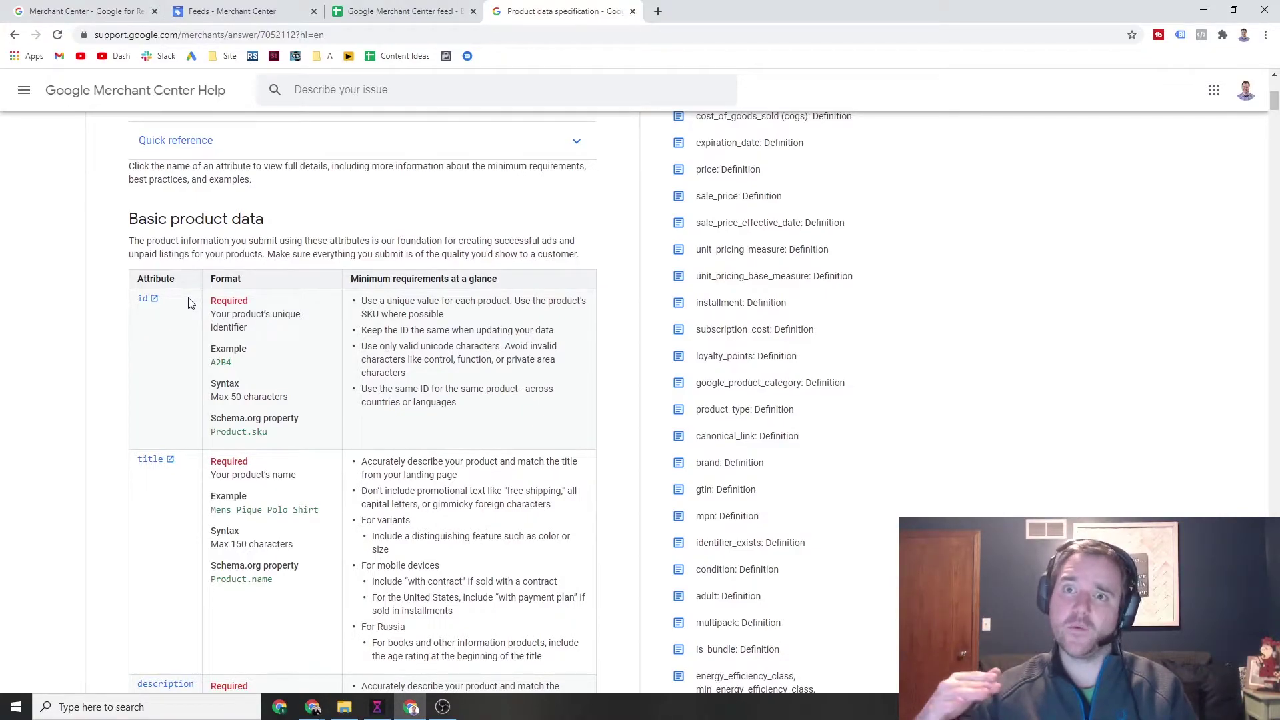
{"action": "left_click", "coordinate": [400, 11]}
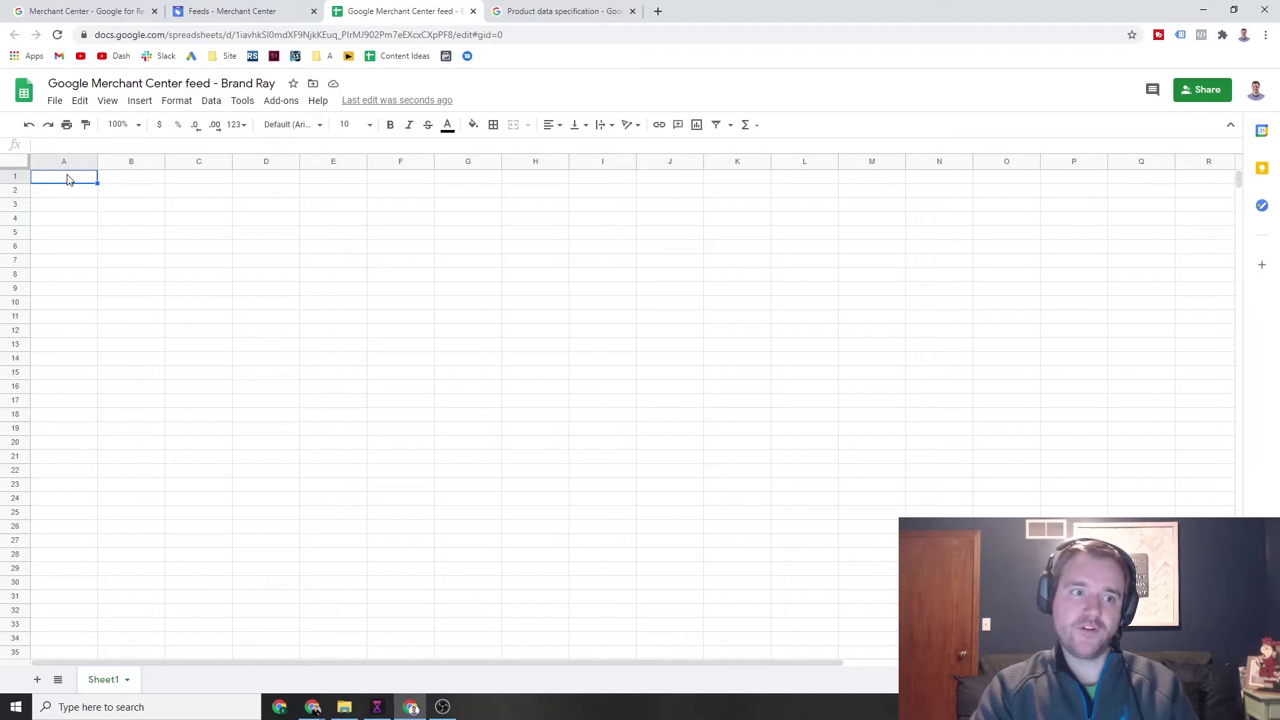
- Enter the product IDs 55, 44, 33, 22 and 11 down column A from A2
{"action": "left_click", "coordinate": [560, 11]}
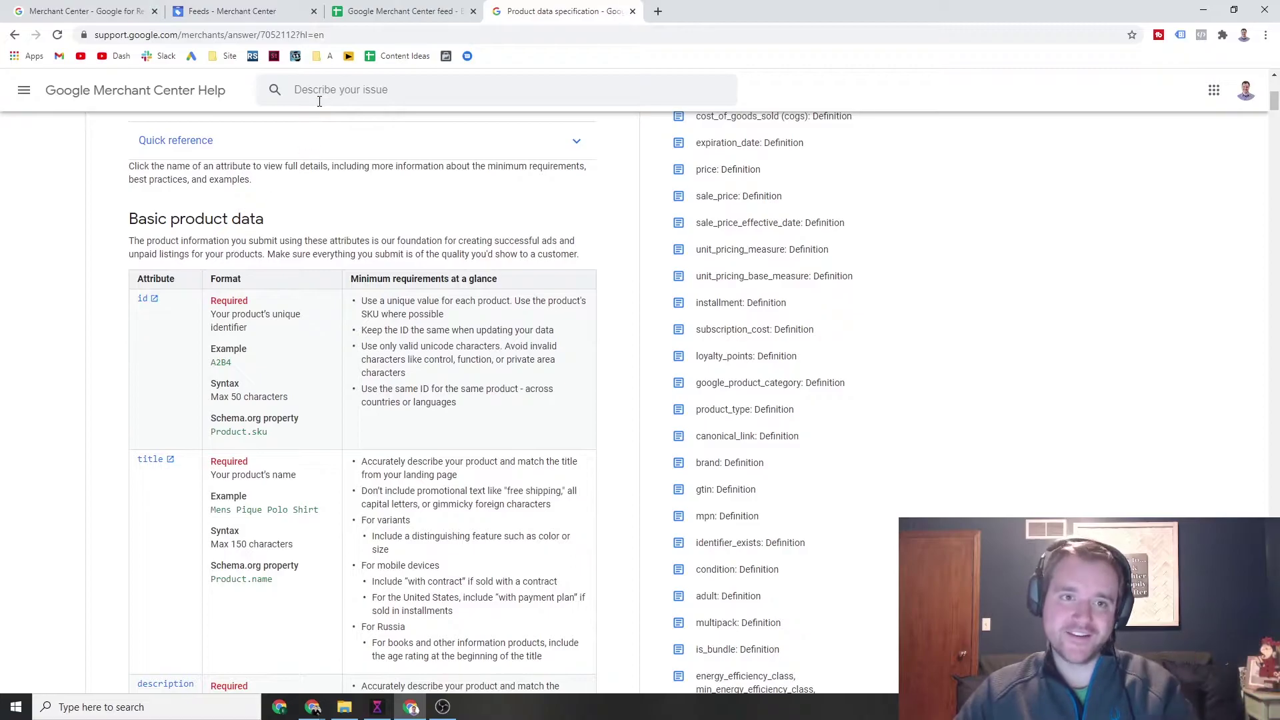
{"action": "left_click", "coordinate": [400, 12]}
{"action": "left_click", "coordinate": [60, 193]}
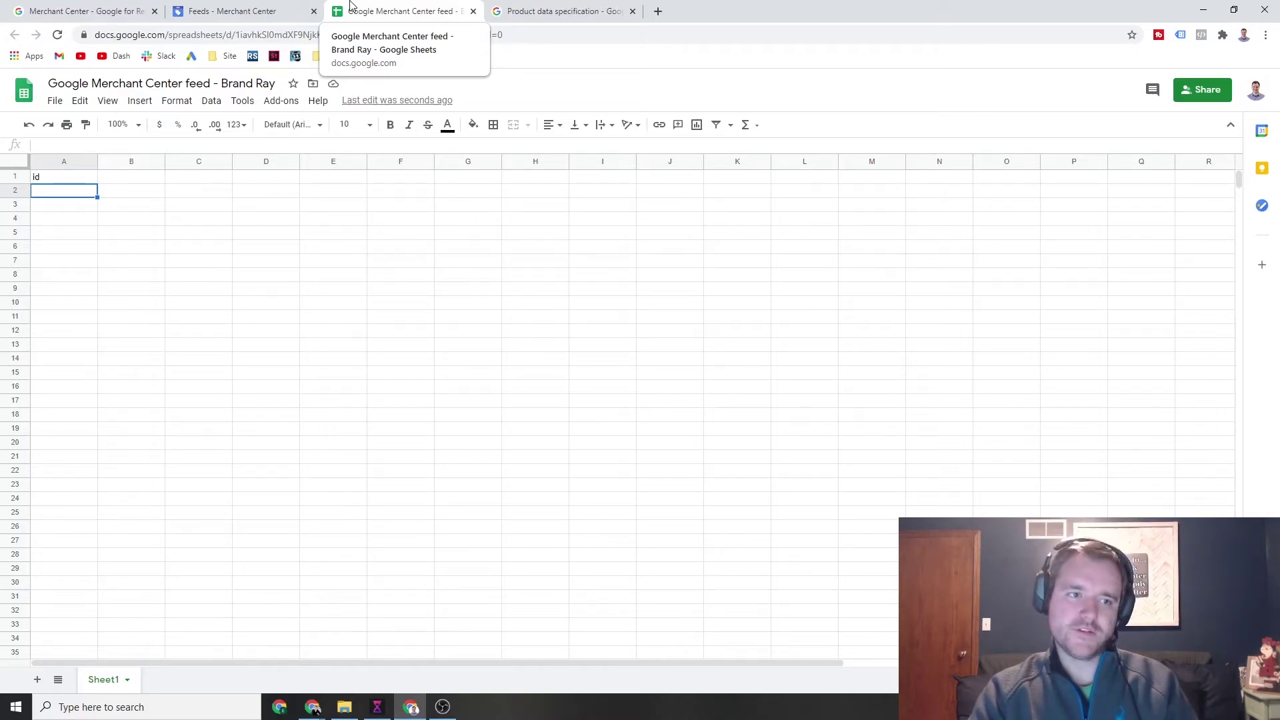
{"action": "type", "text": "55"}
{"action": "key", "text": "Tab"}
{"action": "type", "text": "4"}
{"action": "key", "text": "Return"}
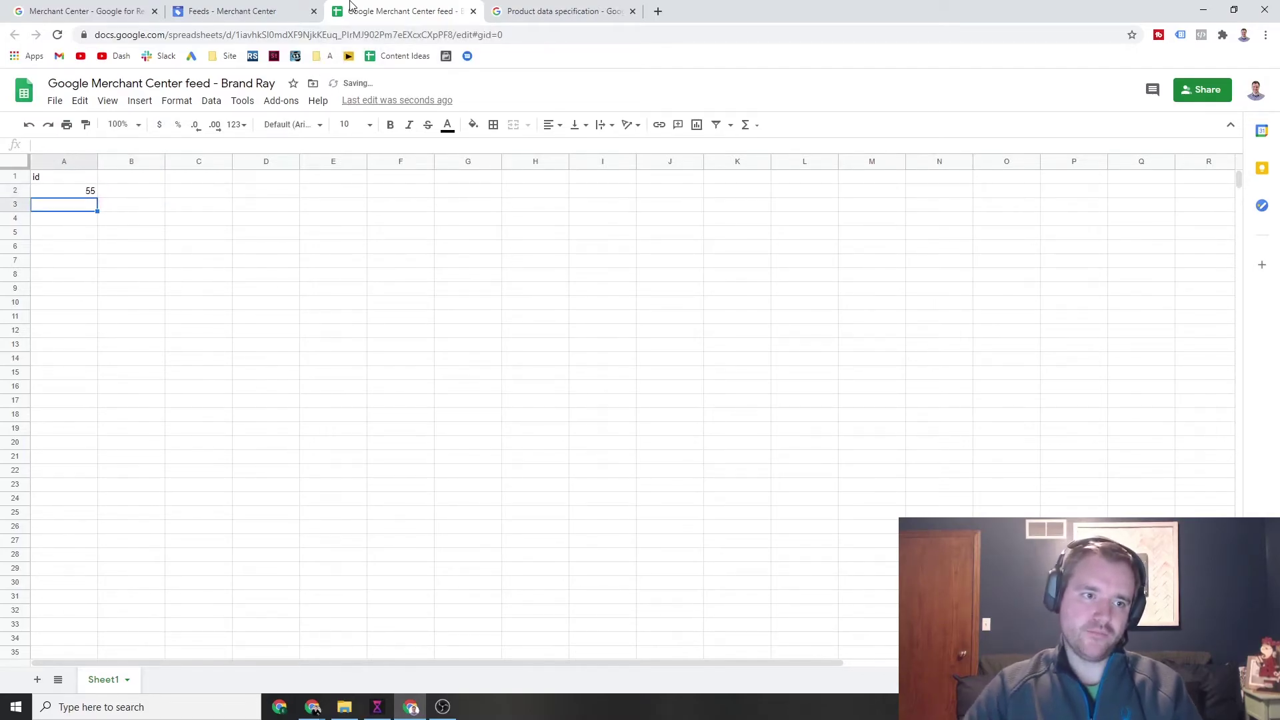
{"action": "type", "text": "44"}
{"action": "key", "text": "Return"}
{"action": "type", "text": "33"}
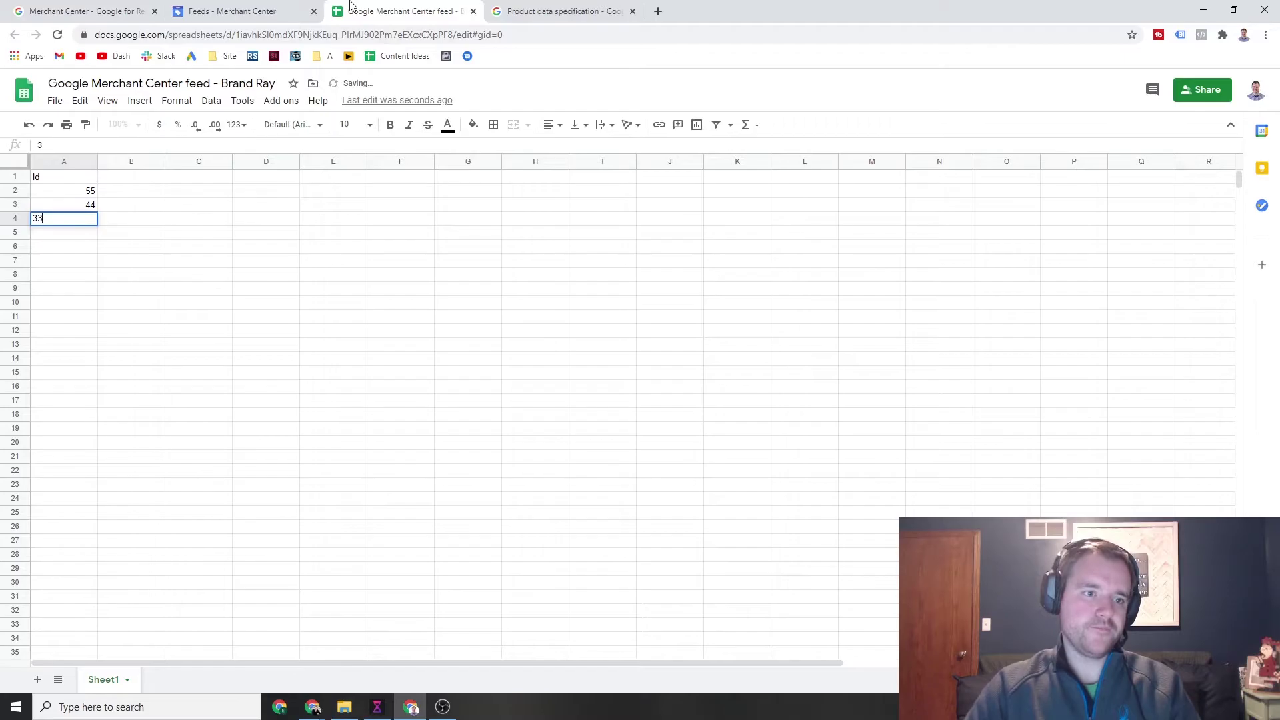
{"action": "key", "text": "Return"}
{"action": "type", "text": "22"}
{"action": "key", "text": "Return"}
{"action": "type", "text": "11"}
{"action": "key", "text": "Return"}
{"action": "key", "text": "Up"}
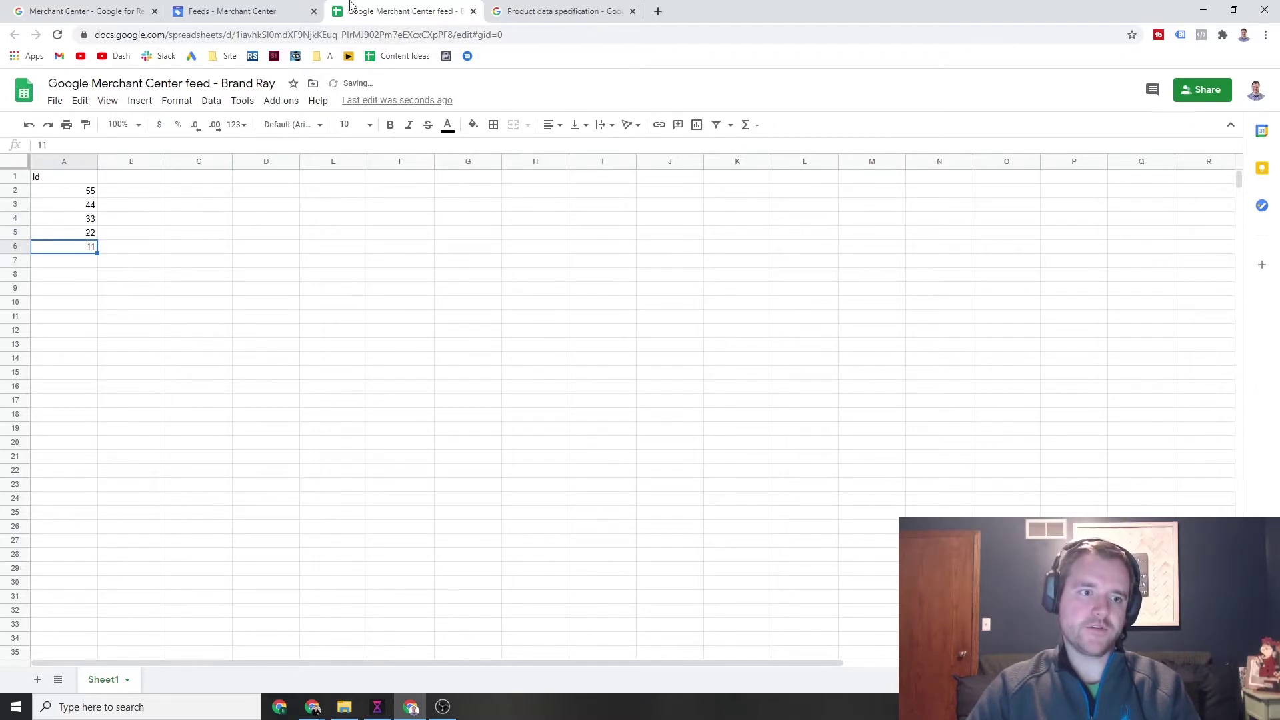
- Check the All products list in Merchant Center, then return to the sheet's header row at B1
{"action": "left_click", "coordinate": [216, 11]}
{"action": "left_click", "coordinate": [70, 202]}
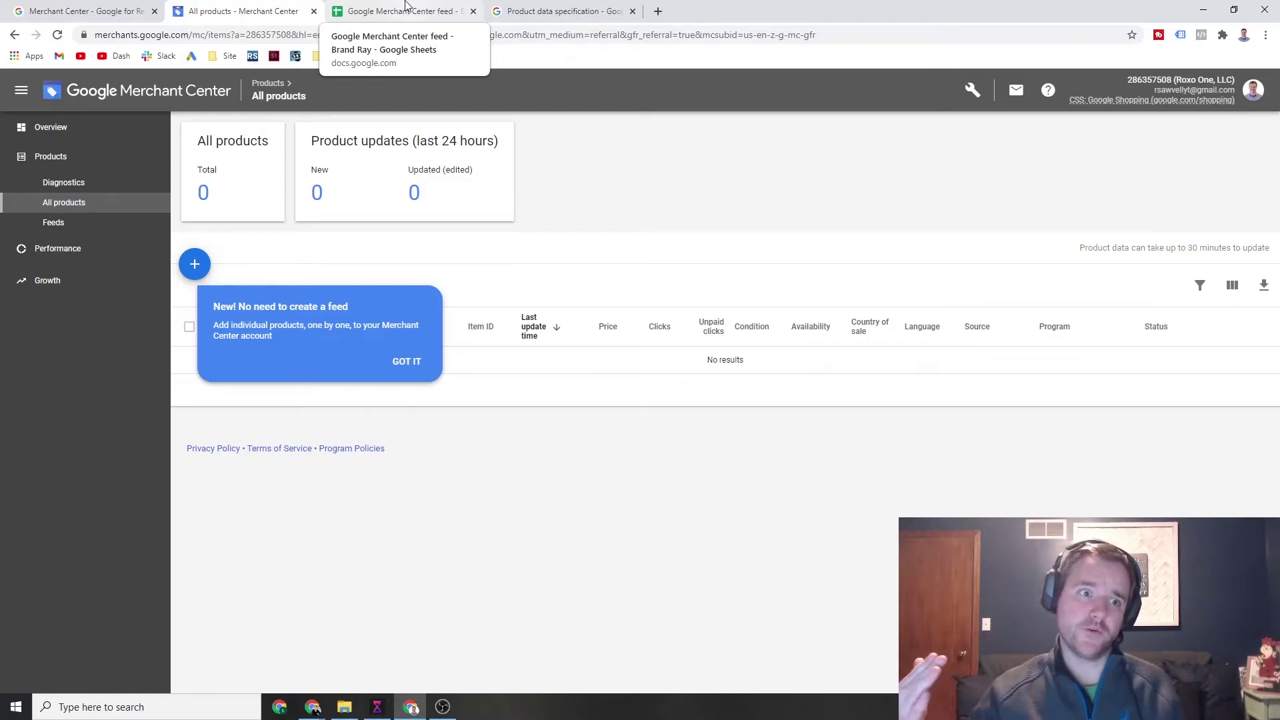
{"action": "left_click", "coordinate": [433, 5]}
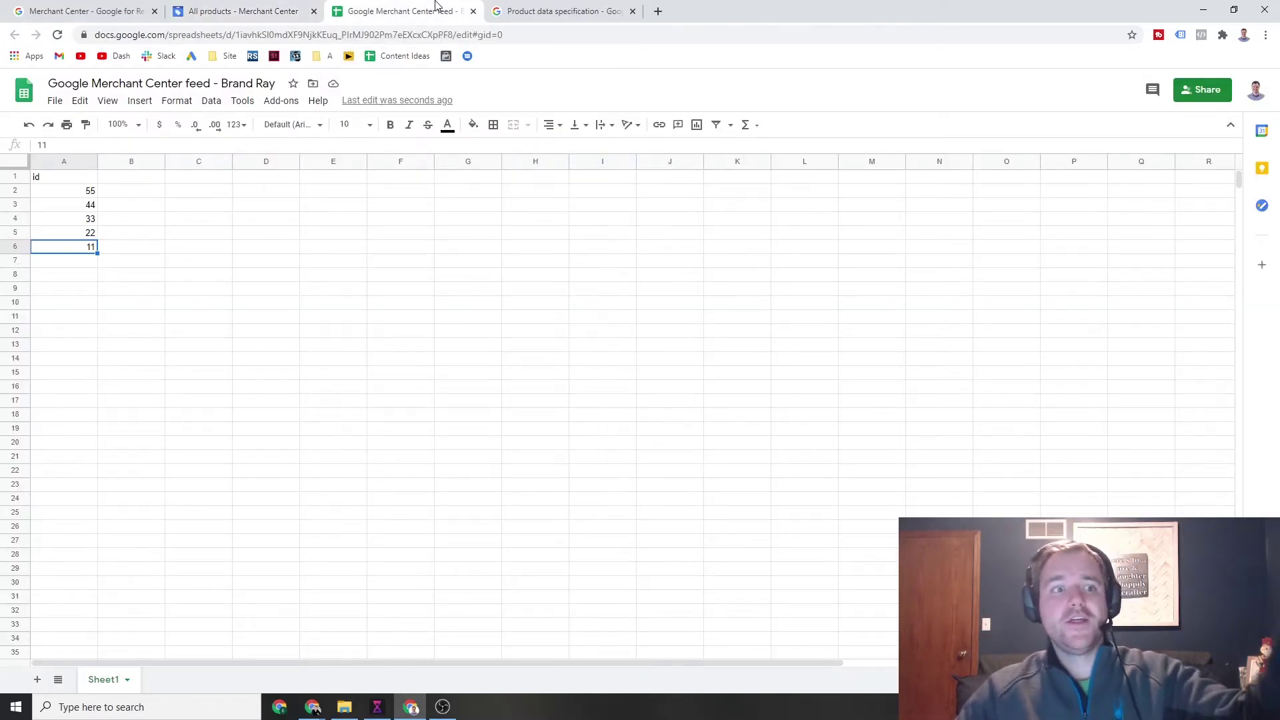
{"action": "left_click", "coordinate": [60, 177]}
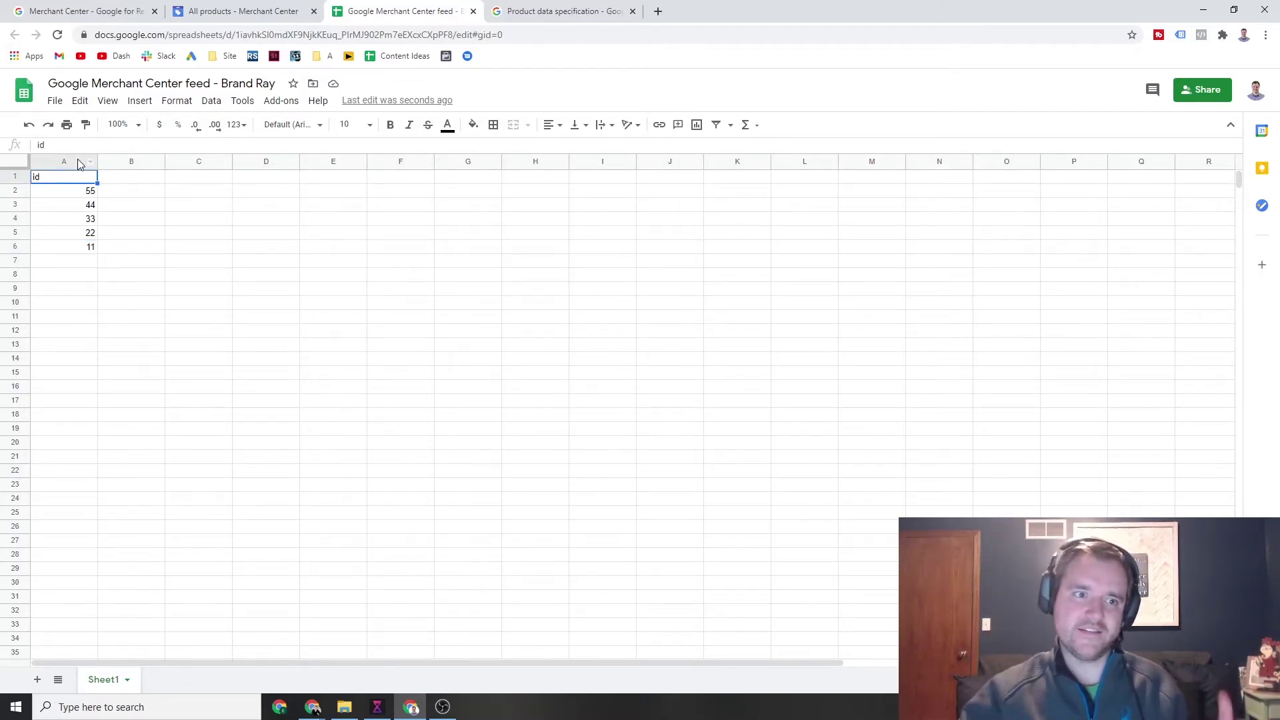
{"action": "left_click", "coordinate": [121, 176]}
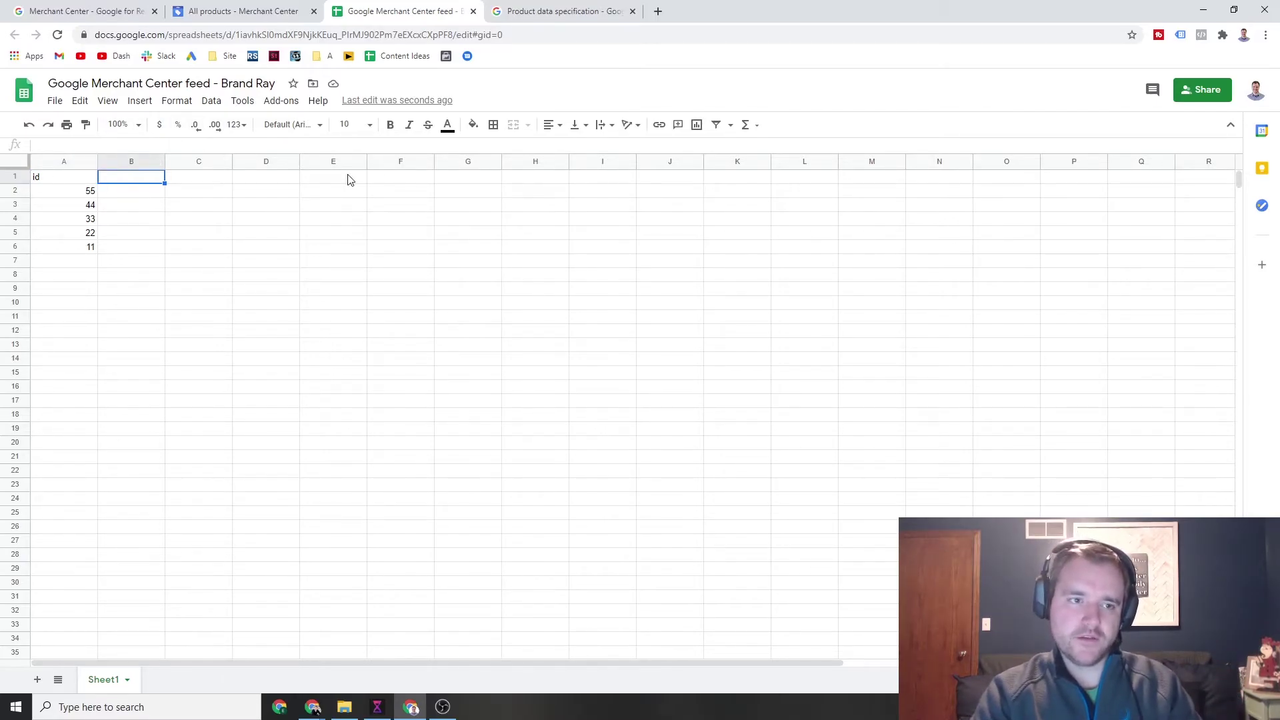
- Add the 'availability' header in B1 and fill B2 through B6 with 'in stock'
{"action": "type", "text": "avai"}
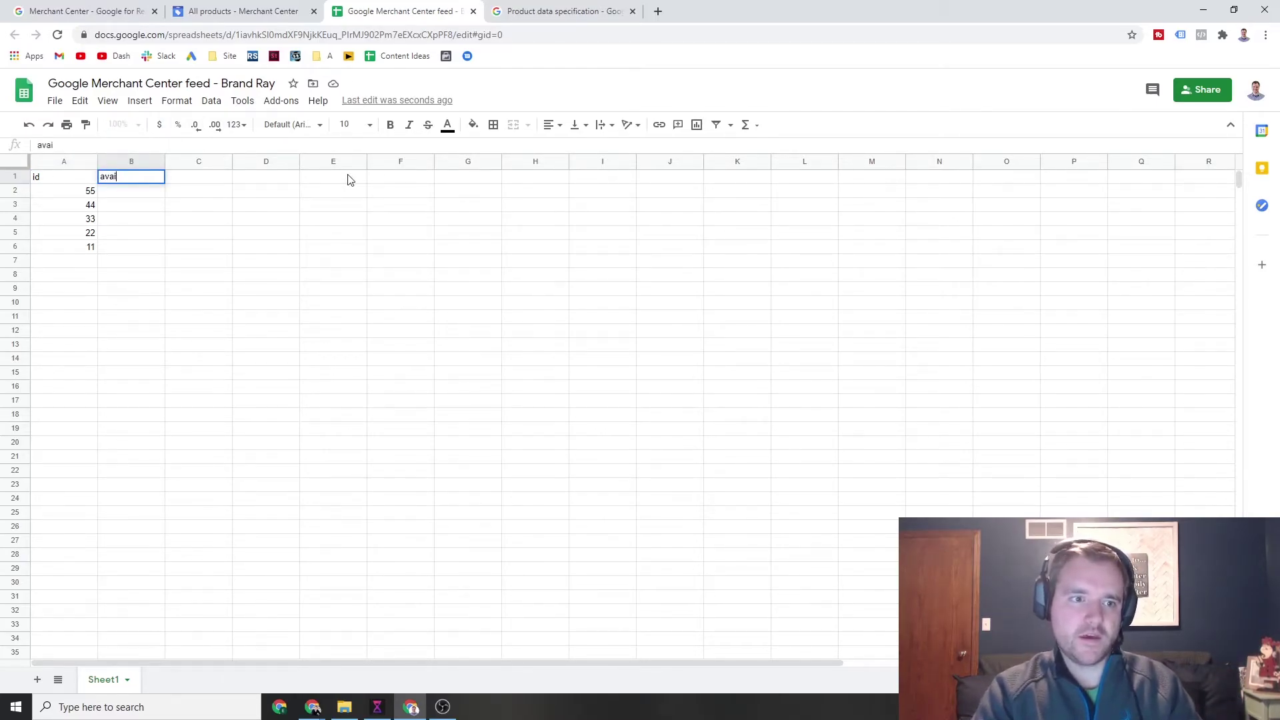
{"action": "type", "text": "lablability"}
{"action": "key", "text": "Tab"}
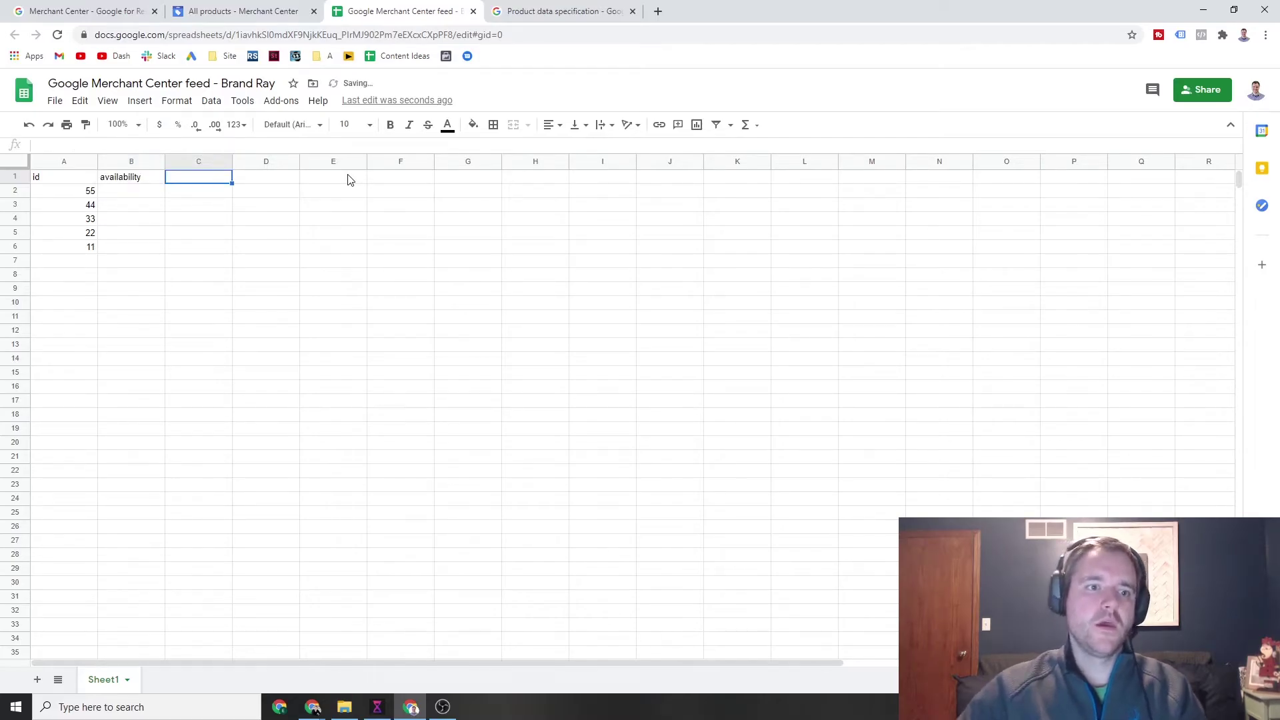
{"action": "key", "text": "Return"}
{"action": "type", "text": "in stock"}
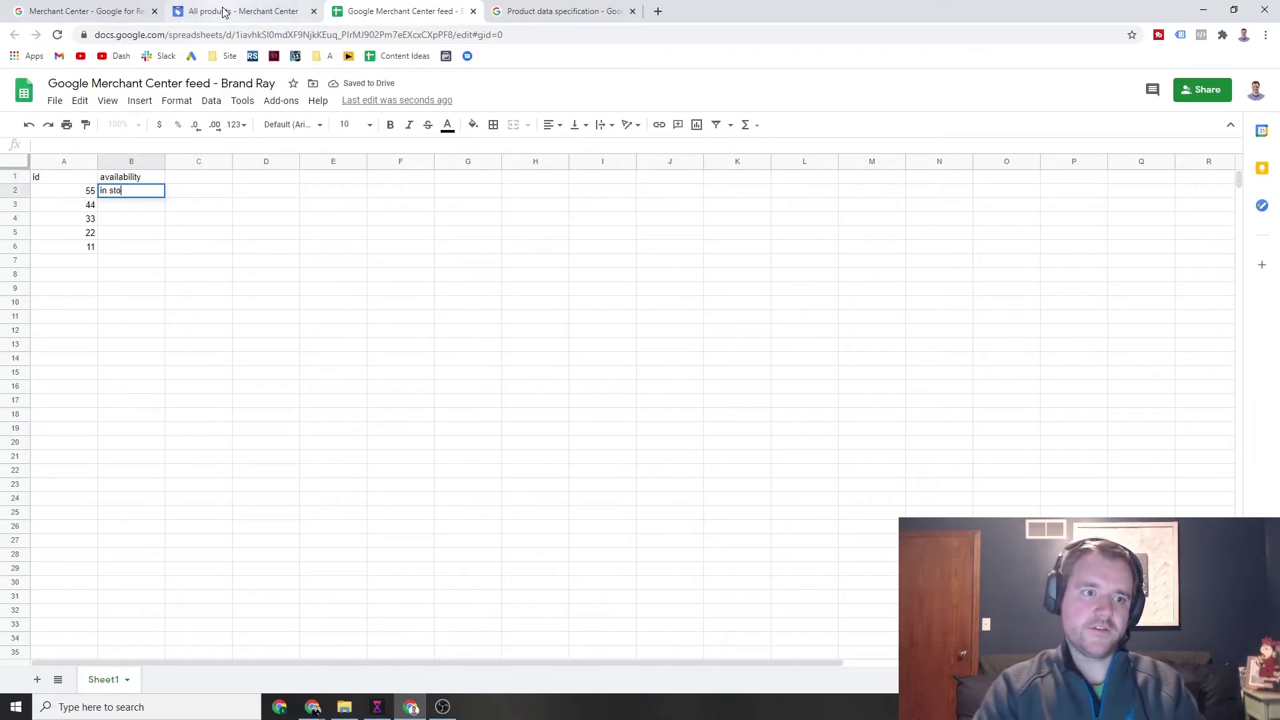
{"action": "key", "text": "Return"}
{"action": "key", "text": "Up"}
{"action": "key", "text": "ctrl+c"}
{"action": "key", "text": "shift+Down"}
{"action": "key", "text": "shift+Down"}
{"action": "key", "text": "shift+Down"}
{"action": "key", "text": "shift+Down"}
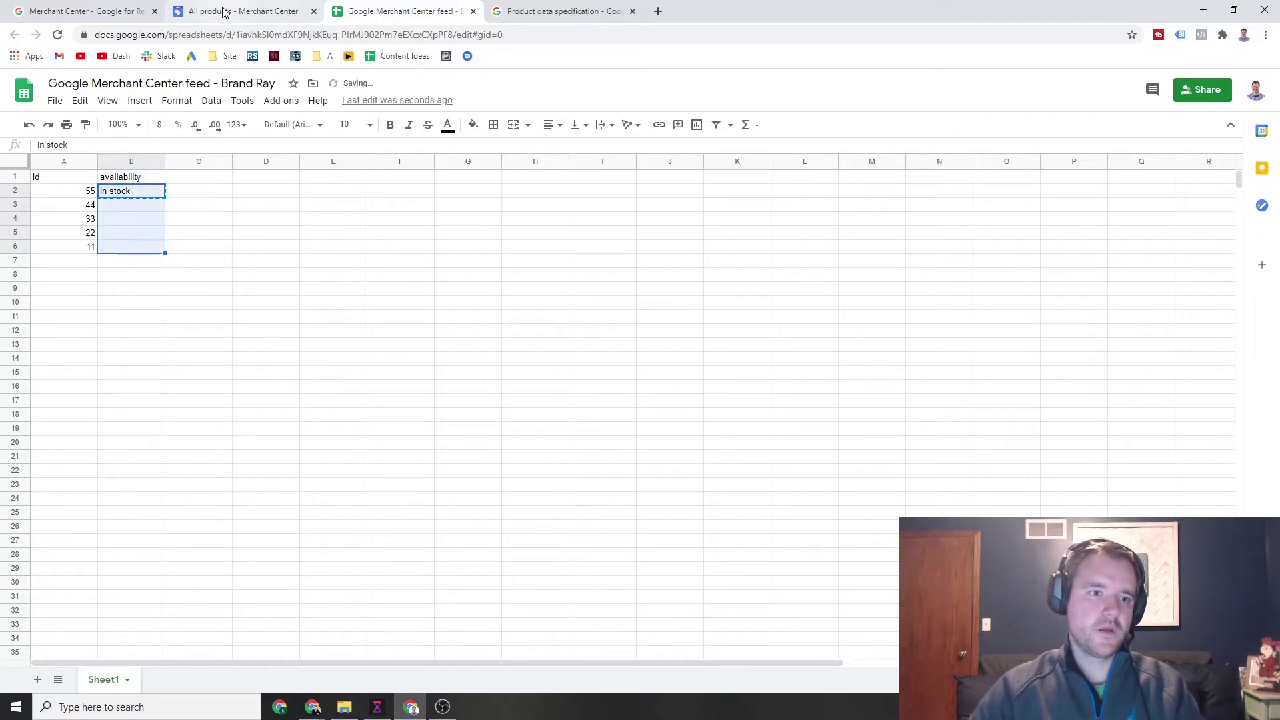
{"action": "key", "text": "ctrl+v"}
{"action": "left_click", "coordinate": [209, 184]}
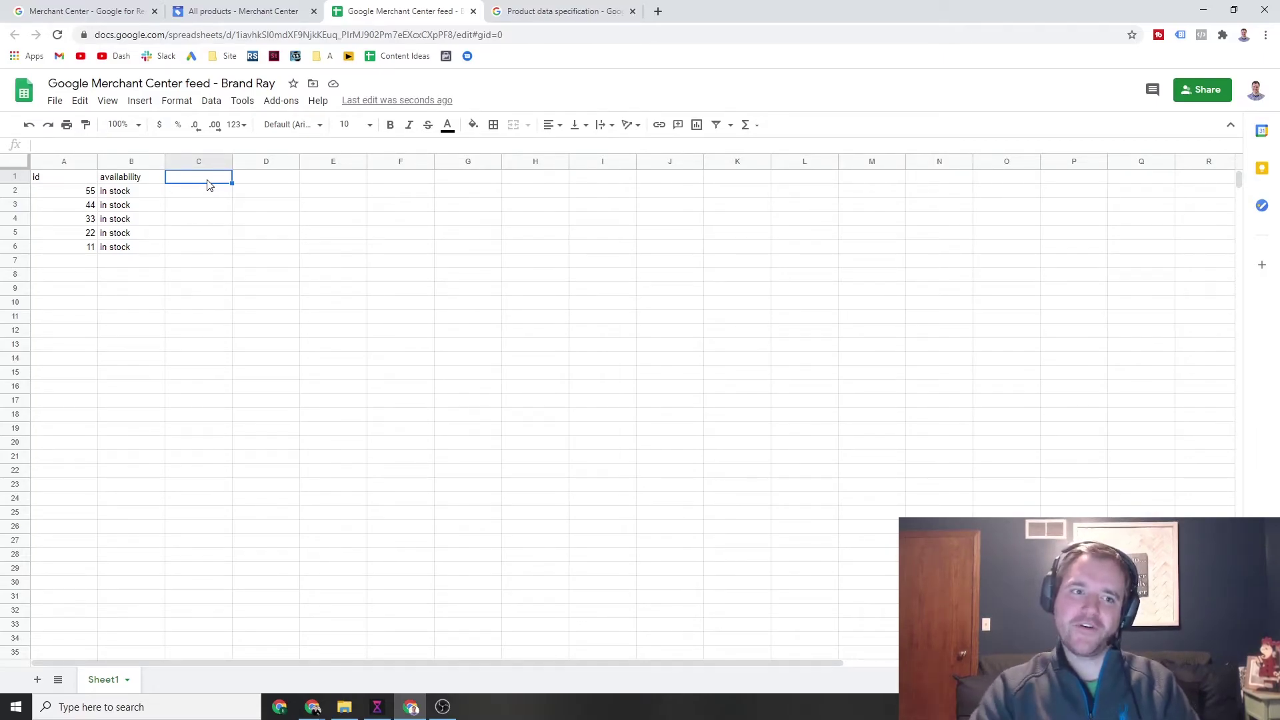
- Start the C1 header with 'cu', then find and select custom_label_0 in the Product data specification
{"action": "type", "text": "custom"}
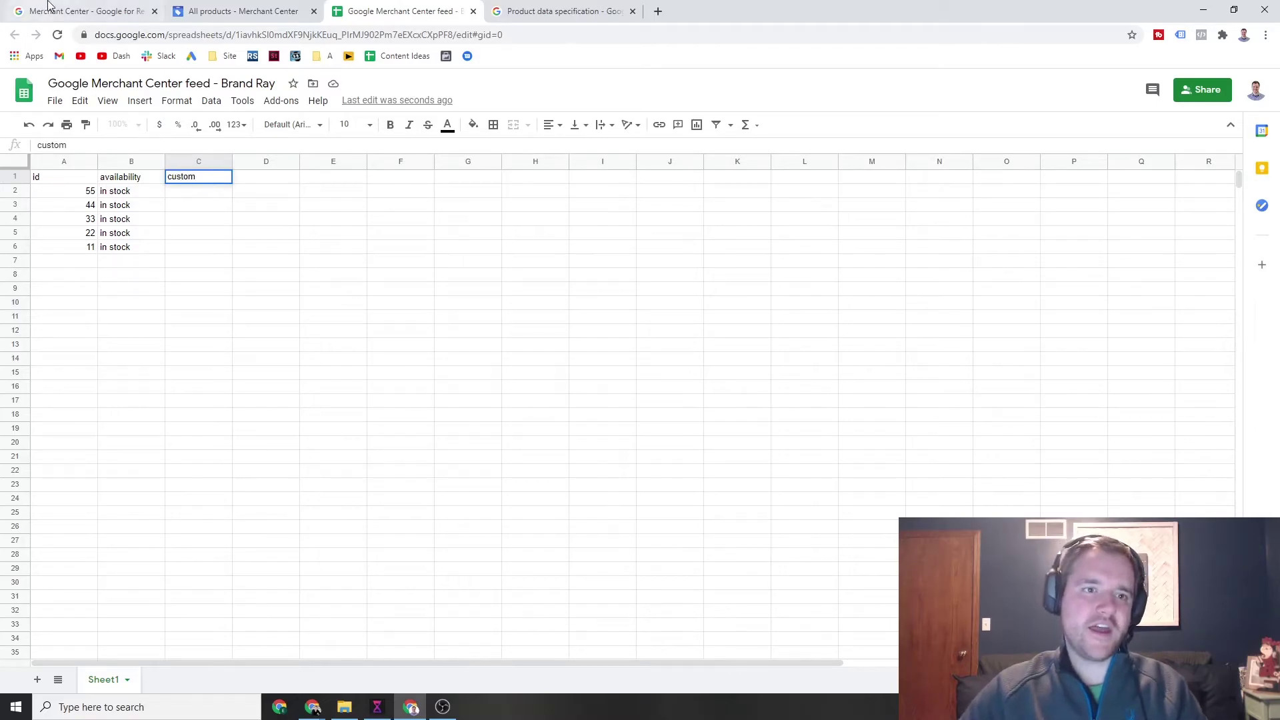
{"action": "left_click", "coordinate": [243, 11]}
{"action": "left_click", "coordinate": [598, 9]}
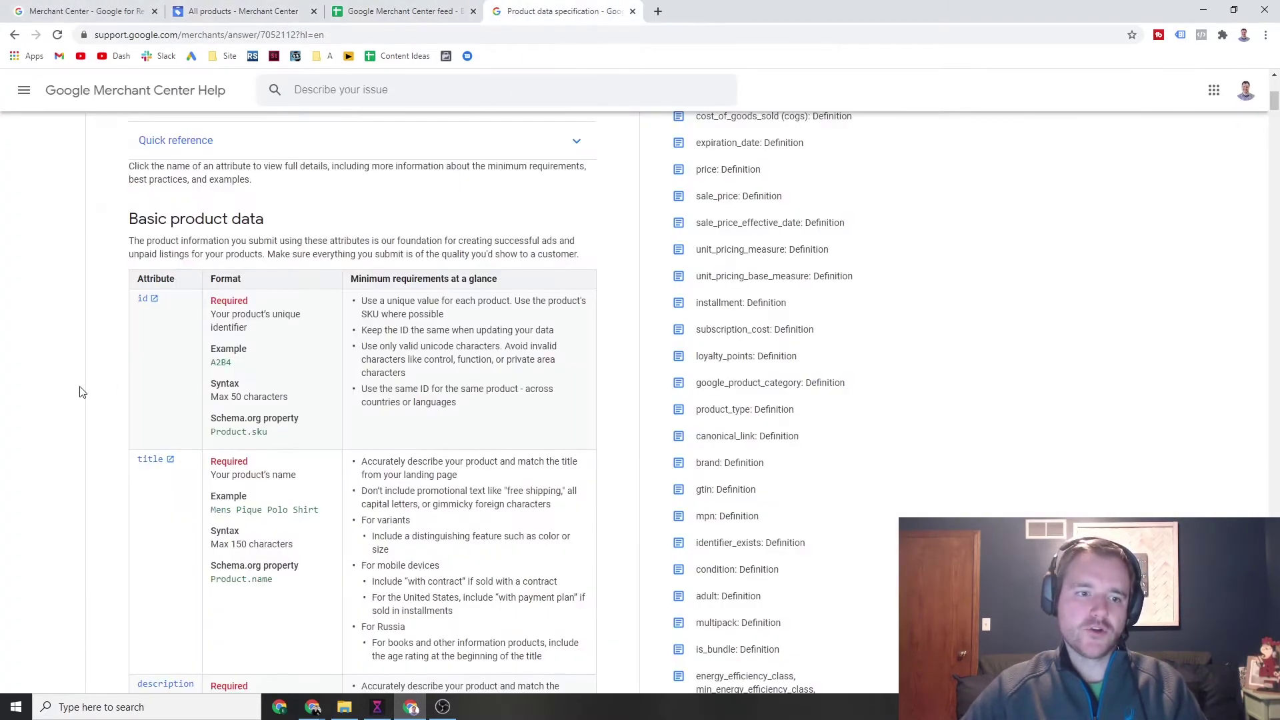
{"action": "key", "text": "ctrl+f"}
{"action": "type", "text": "custom_label"}
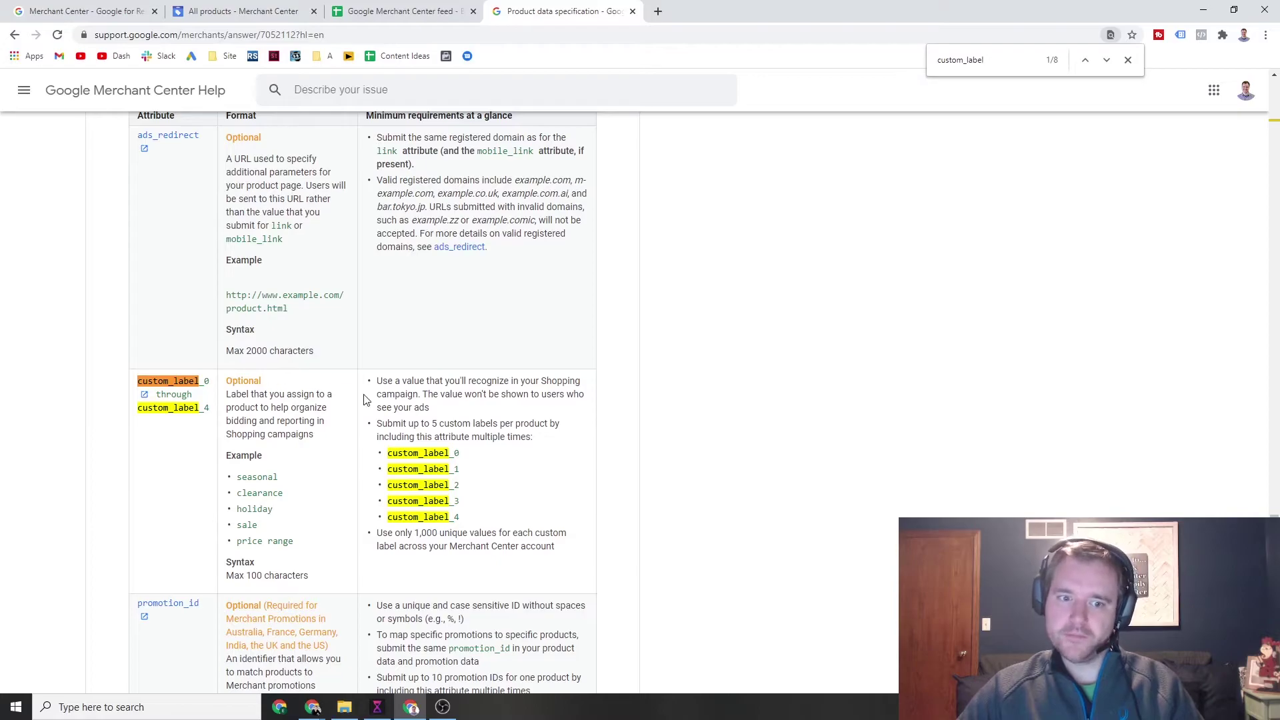
{"action": "left_click_drag", "start_coordinate": [460, 454], "coordinate": [388, 457]}
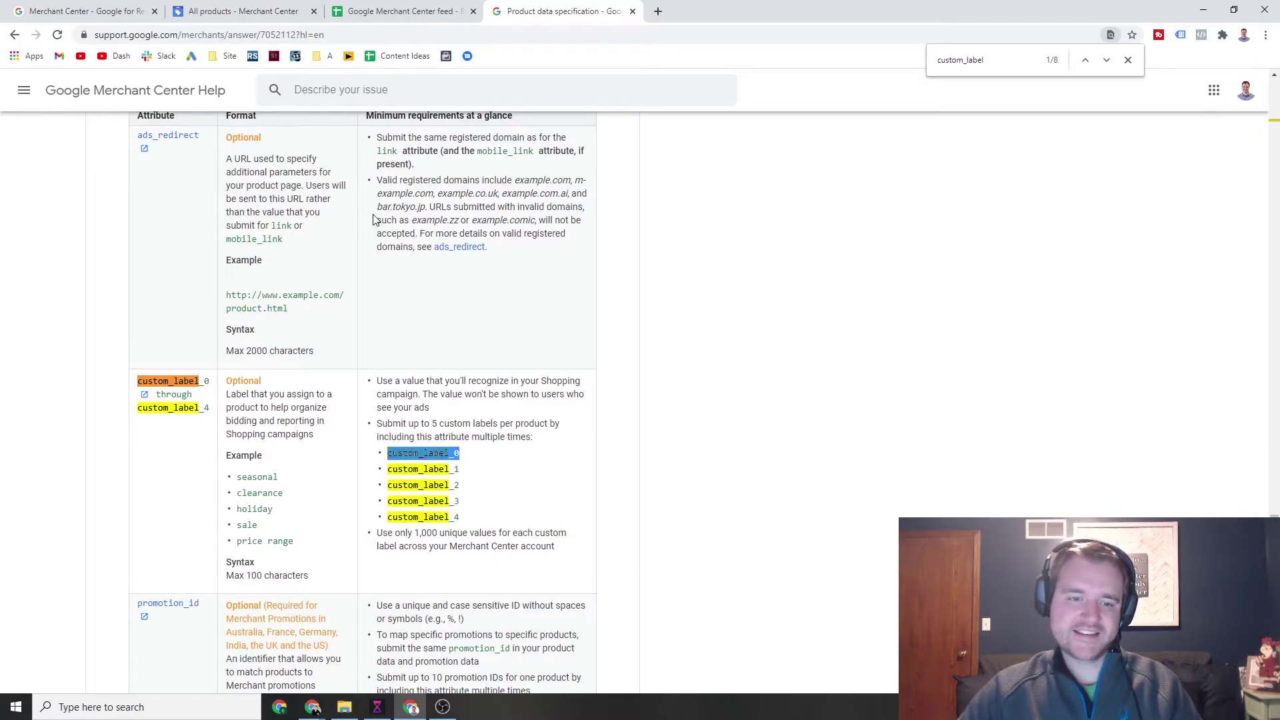
- Paste custom_label_0 as the C1 header in the feed spreadsheet
{"action": "left_click", "coordinate": [300, 10]}
{"action": "left_click", "coordinate": [335, 6]}
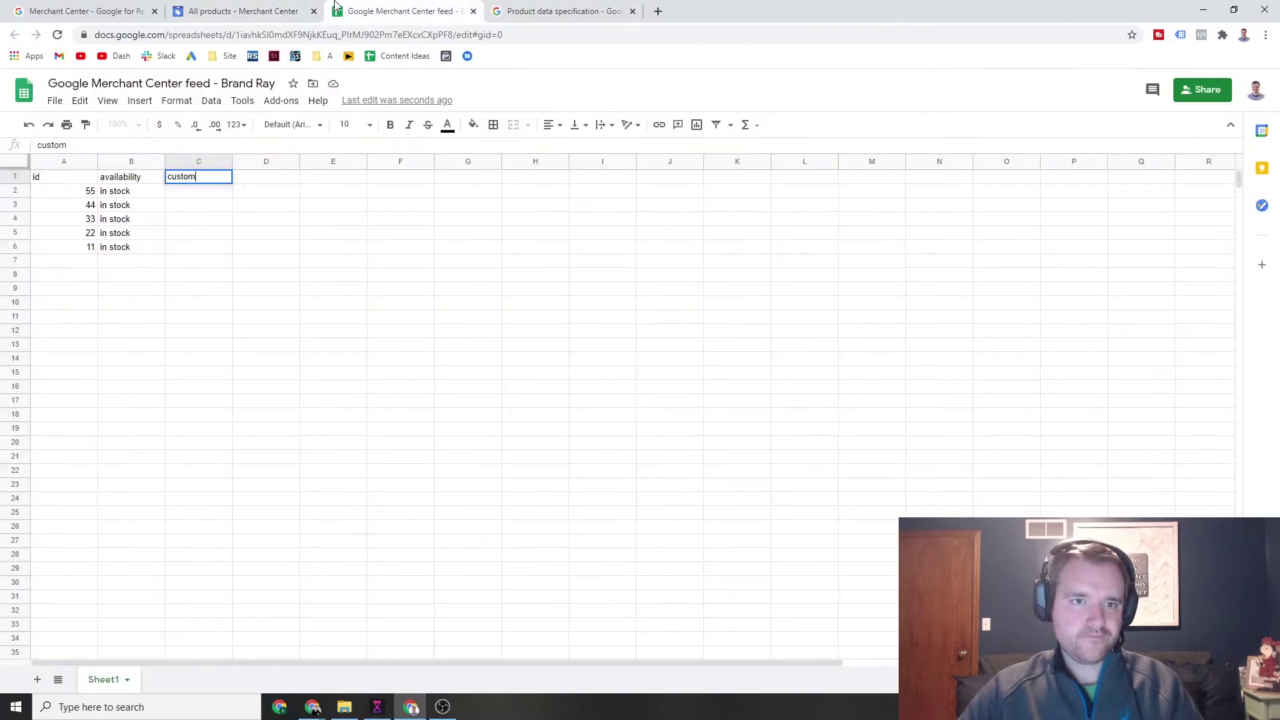
{"action": "double_click", "coordinate": [212, 179]}
{"action": "key", "text": "ctrl+v"}
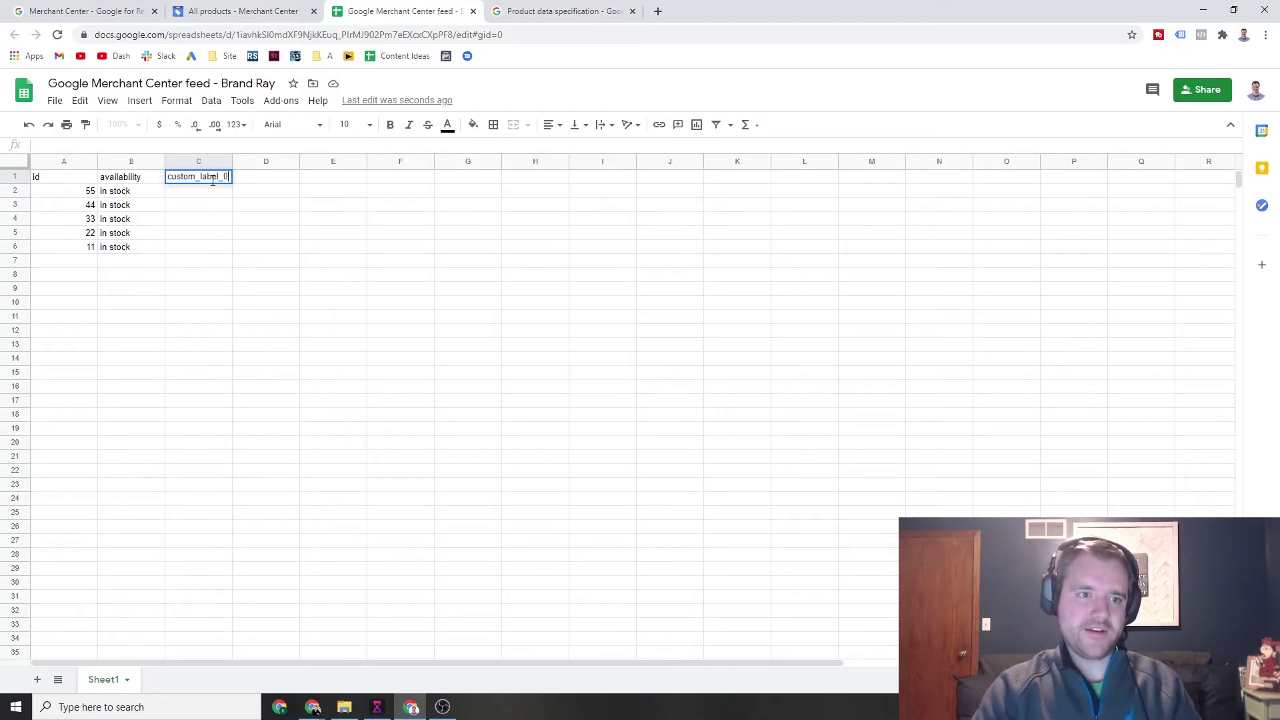
{"action": "left_click", "coordinate": [197, 193]}
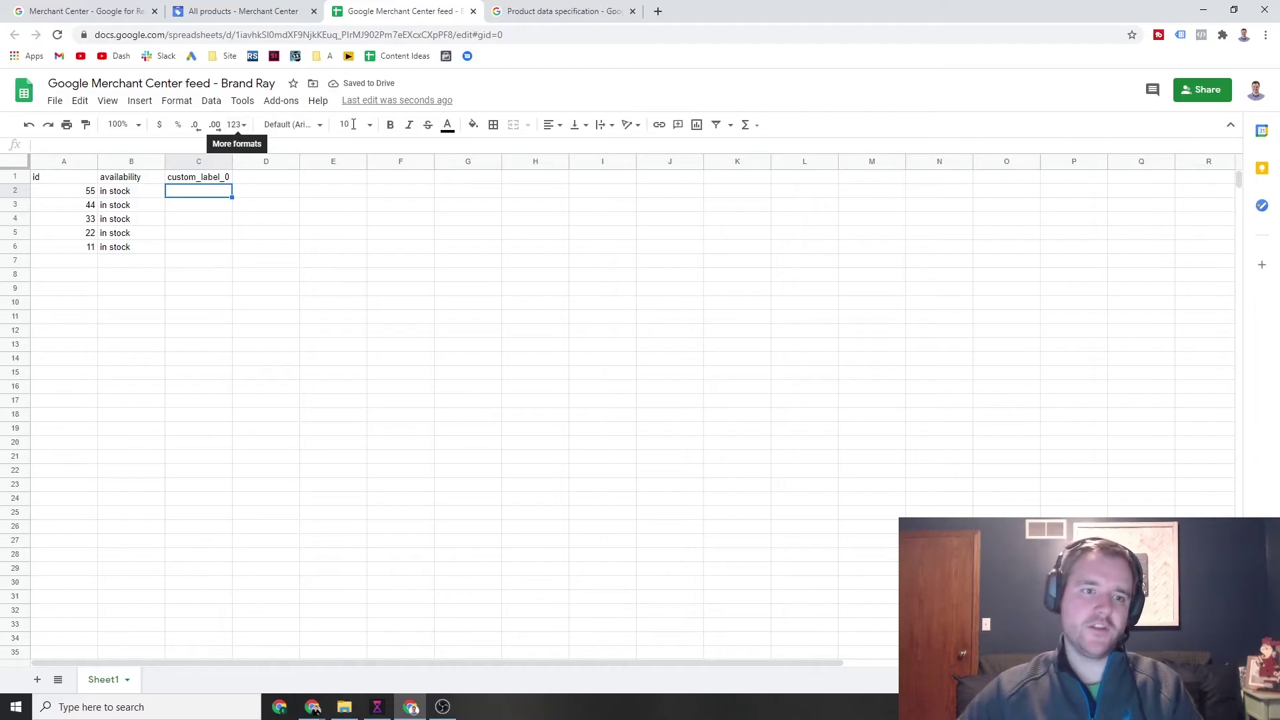
- Enter 'brand ray' and 'bran roxo' for products 55 and 44, then go back to C2
{"action": "type", "text": "brand ray"}
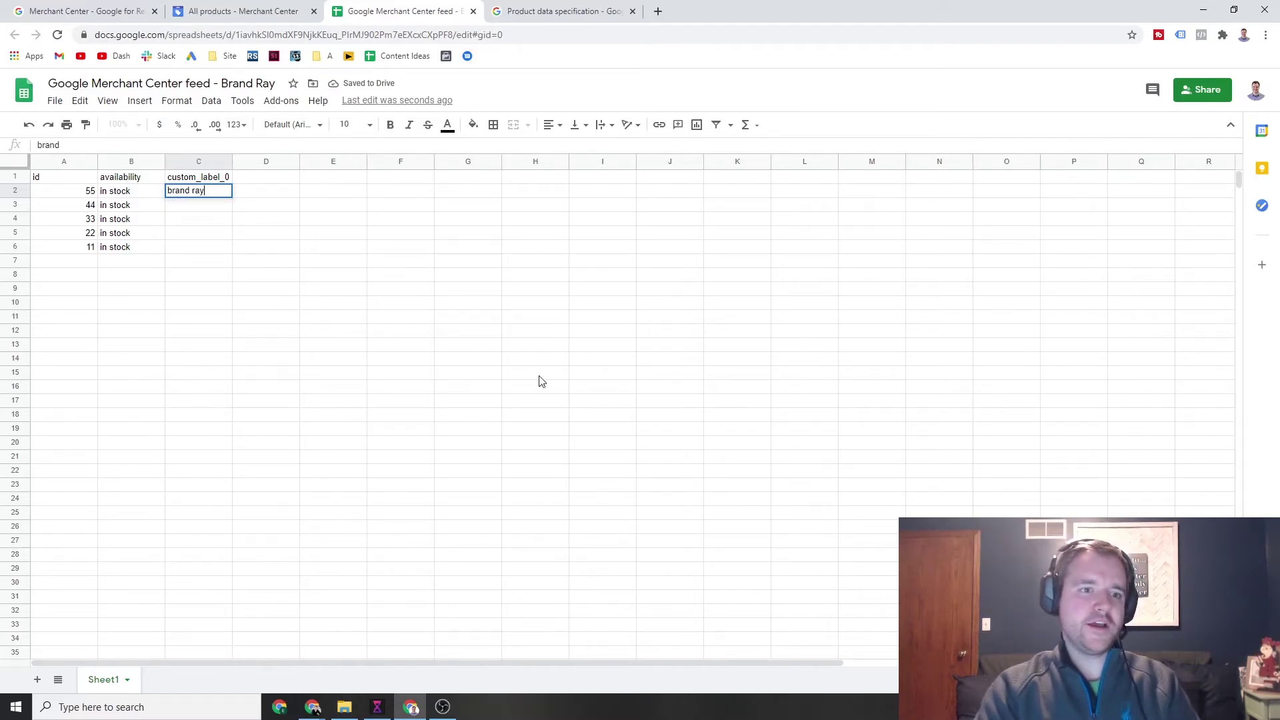
{"action": "key", "text": "Return"}
{"action": "type", "text": "bran roxo"}
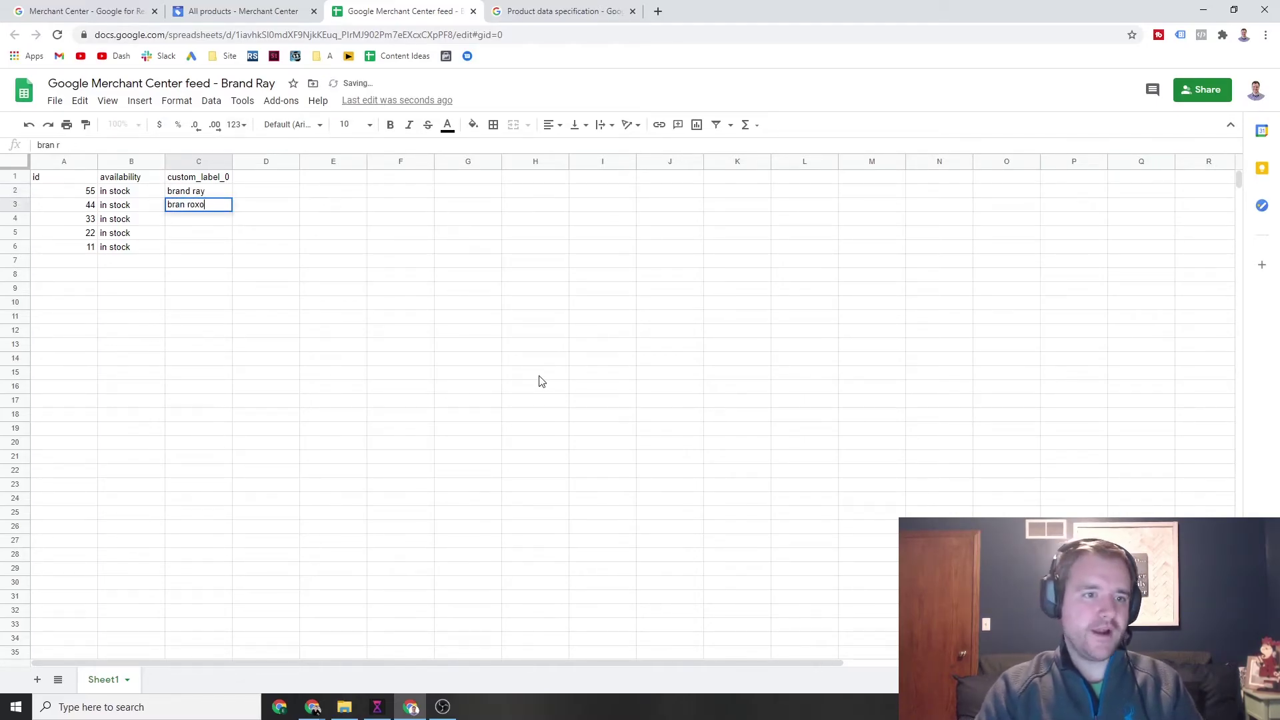
{"action": "key", "text": "Return"}
{"action": "key", "text": "Left"}
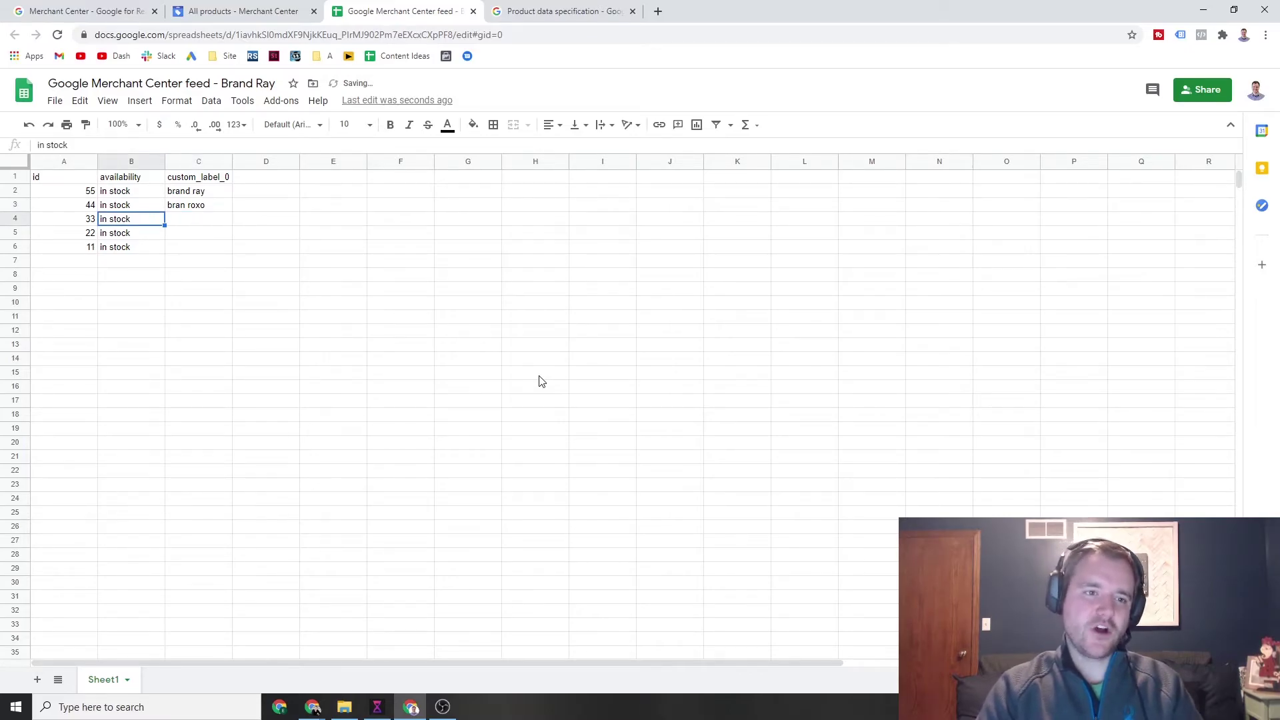
{"action": "key", "text": "Up"}
{"action": "key", "text": "Right"}
{"action": "key", "text": "Up"}
- Set the labels in C2 through C6 to ray, ray, roxo, roxo and costco
{"action": "type", "text": "ray"}
{"action": "key", "text": "Return"}
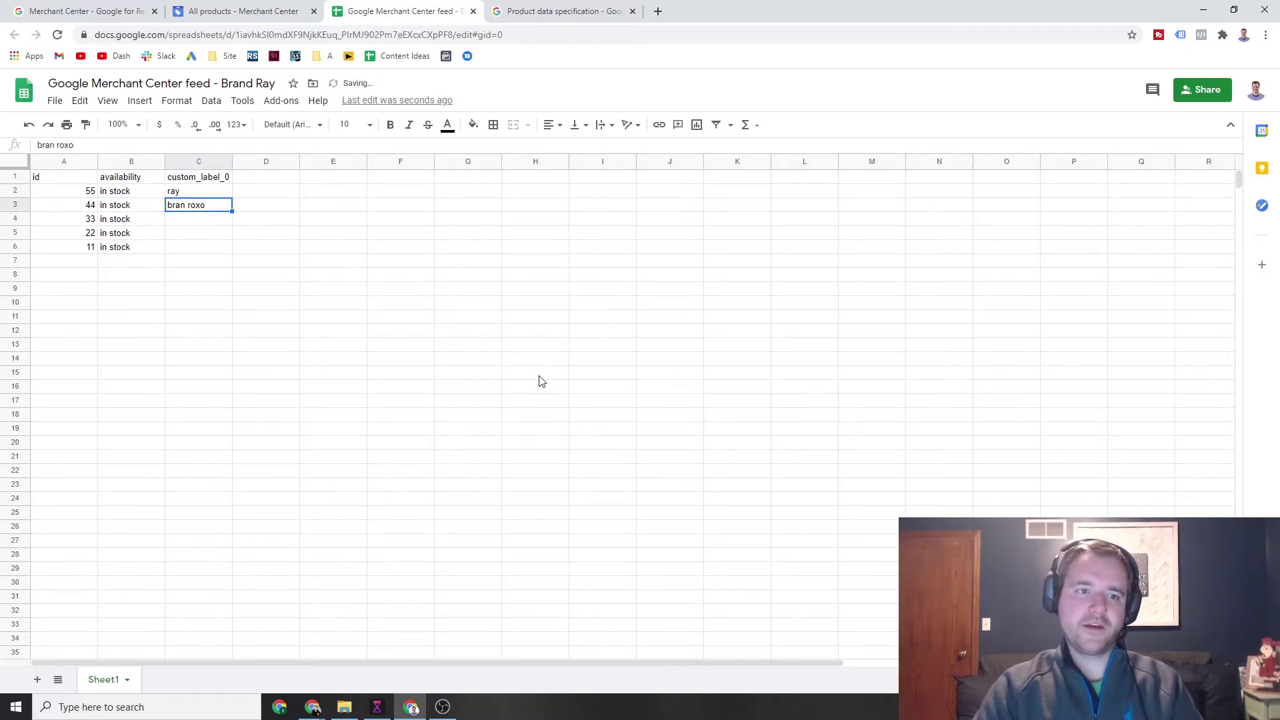
{"action": "type", "text": "ray"}
{"action": "key", "text": "Return"}
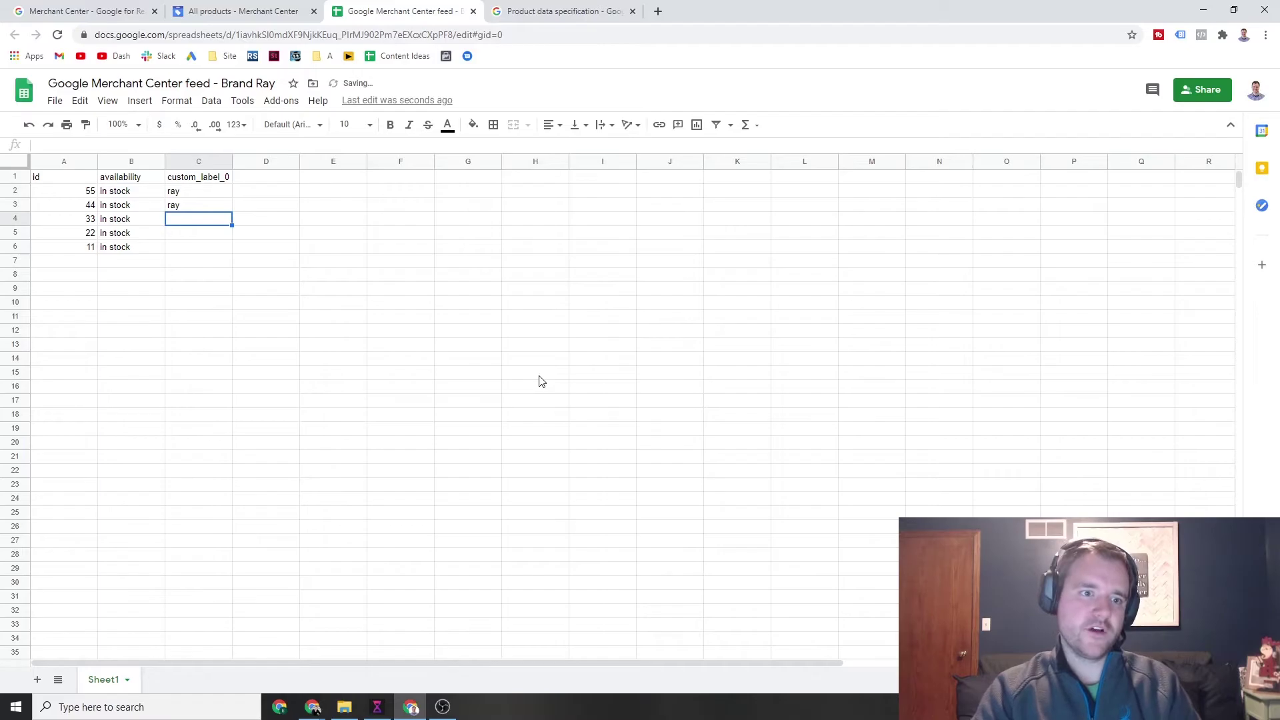
{"action": "type", "text": "roxo"}
{"action": "key", "text": "Return"}
{"action": "type", "text": "roxo"}
{"action": "key", "text": "Return"}
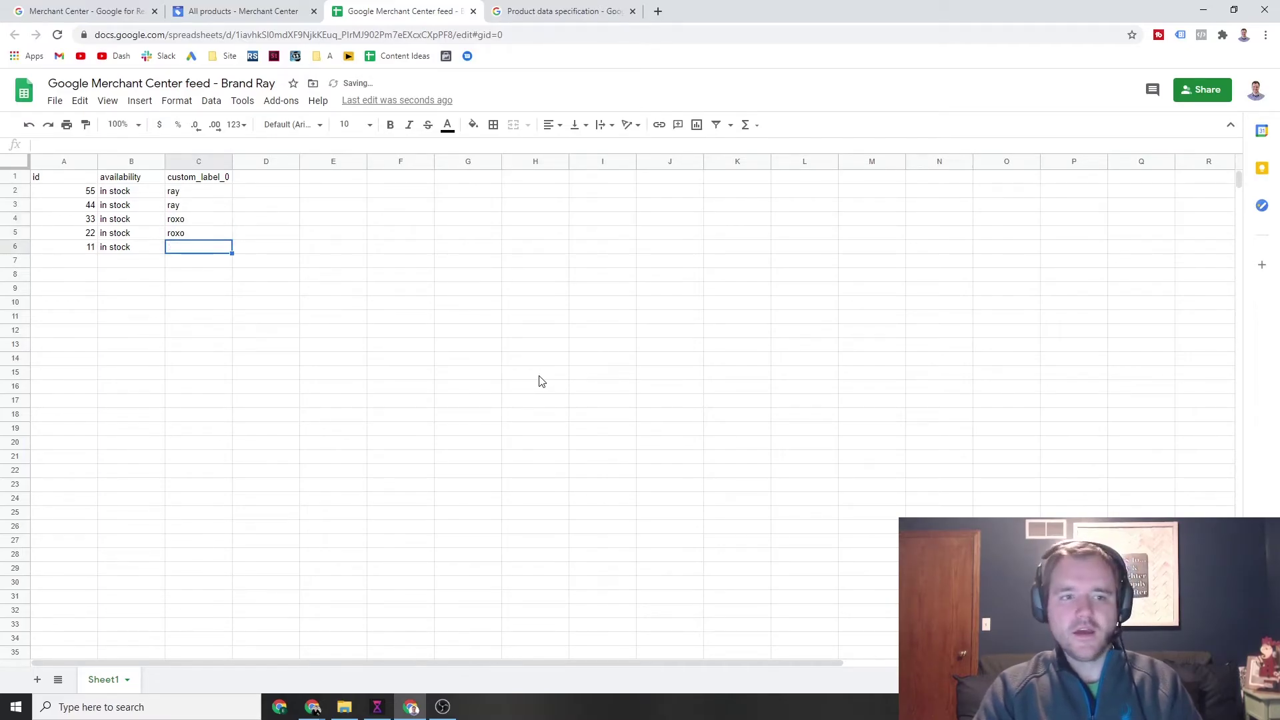
{"action": "type", "text": "costco"}
{"action": "key", "text": "Return"}
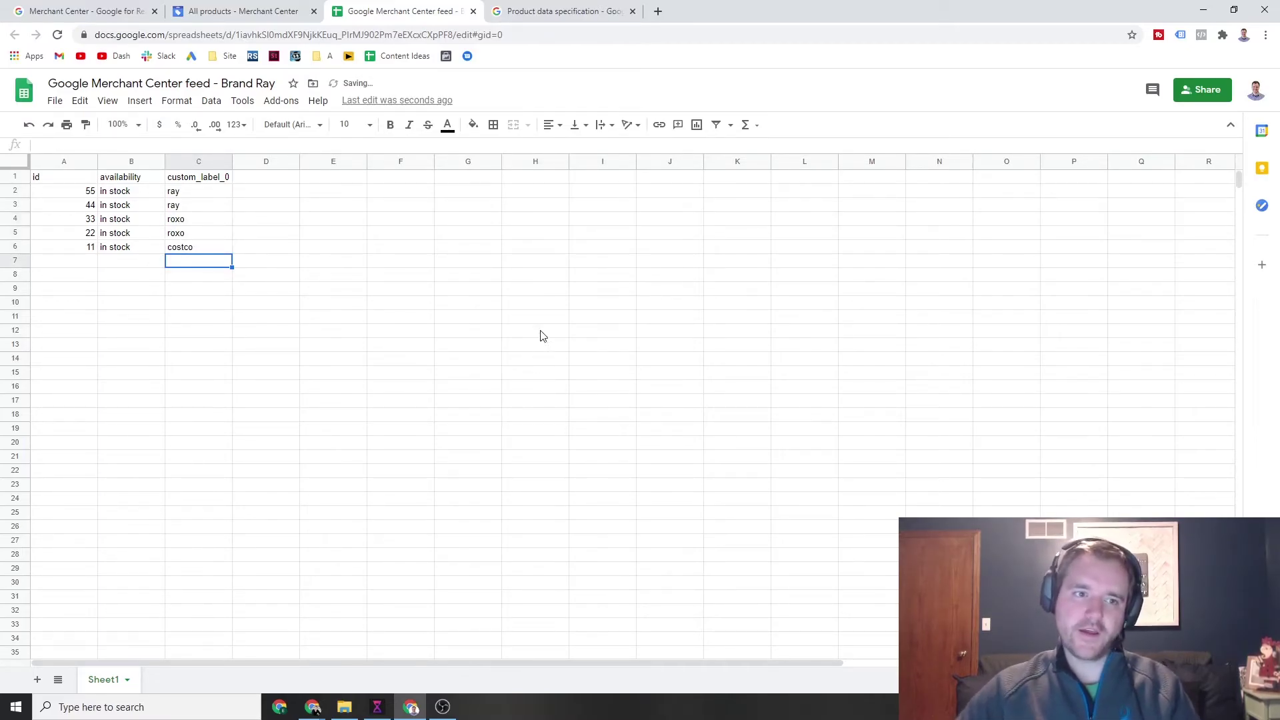
{"action": "left_click", "coordinate": [55, 194]}
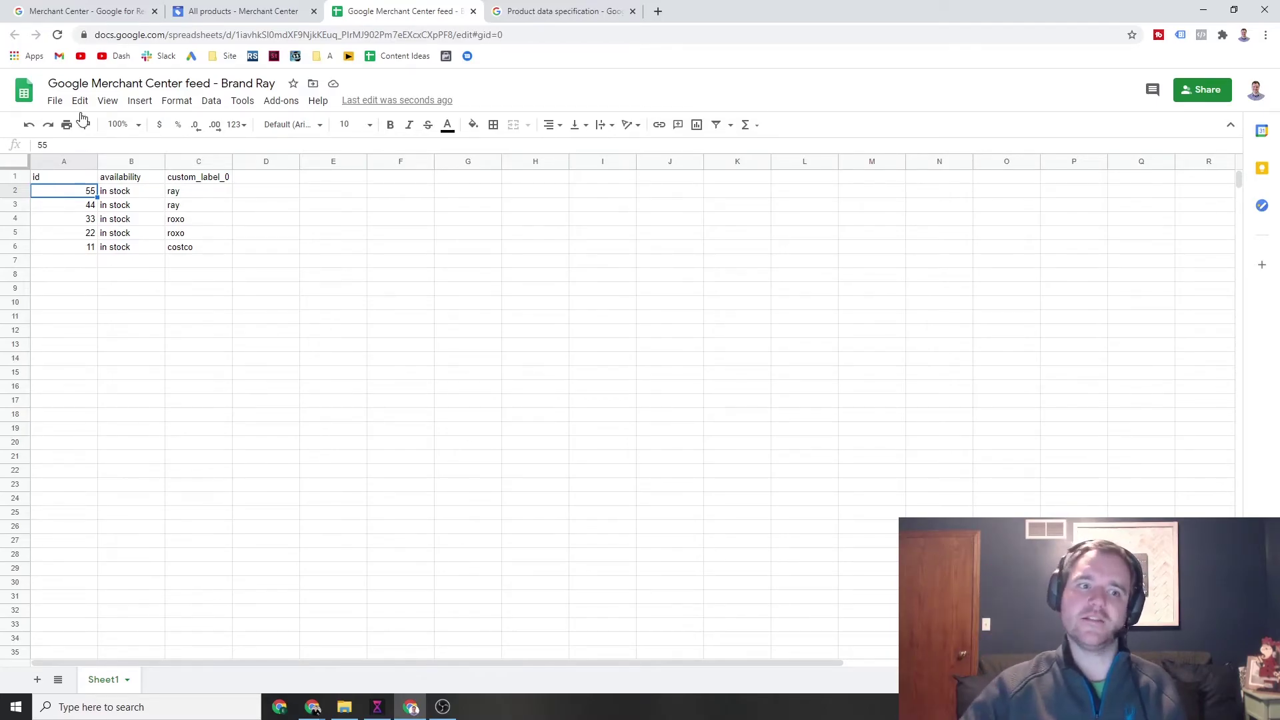
{"action": "left_click", "coordinate": [121, 206]}
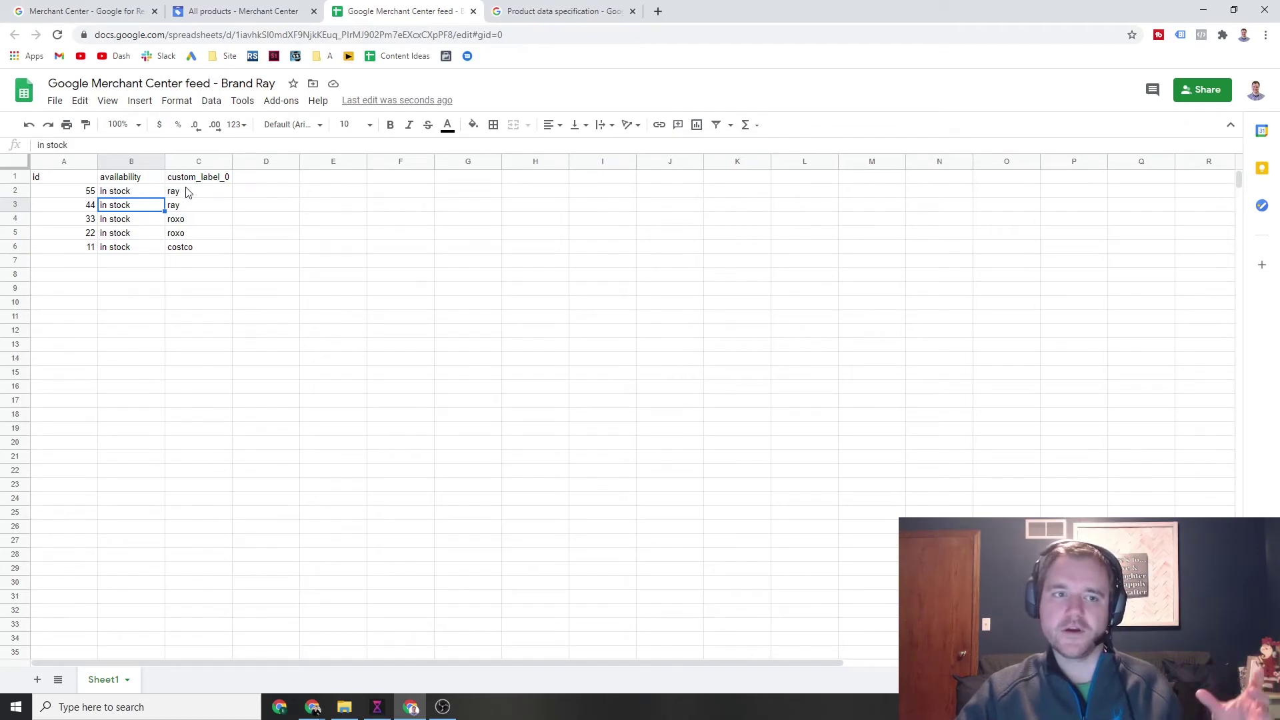
{"action": "left_click", "coordinate": [196, 160]}
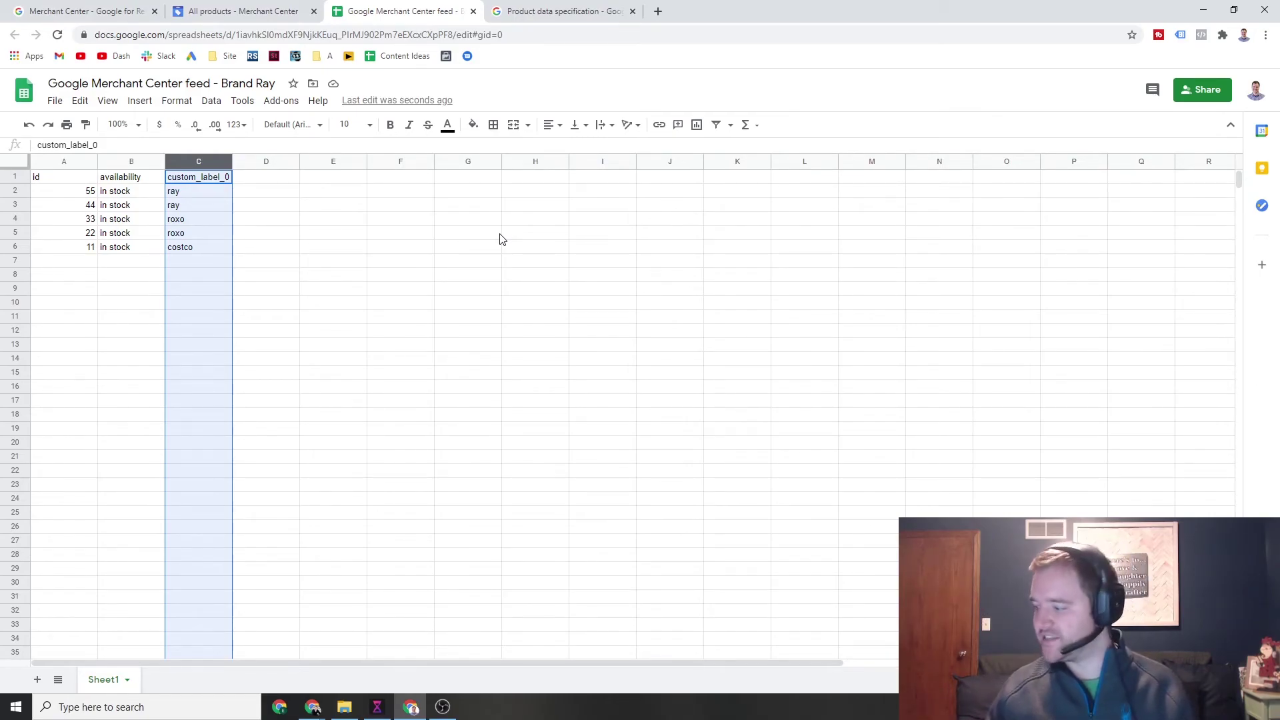
- Bring up the list of feeds in Merchant Center
{"action": "left_click", "coordinate": [516, 15]}
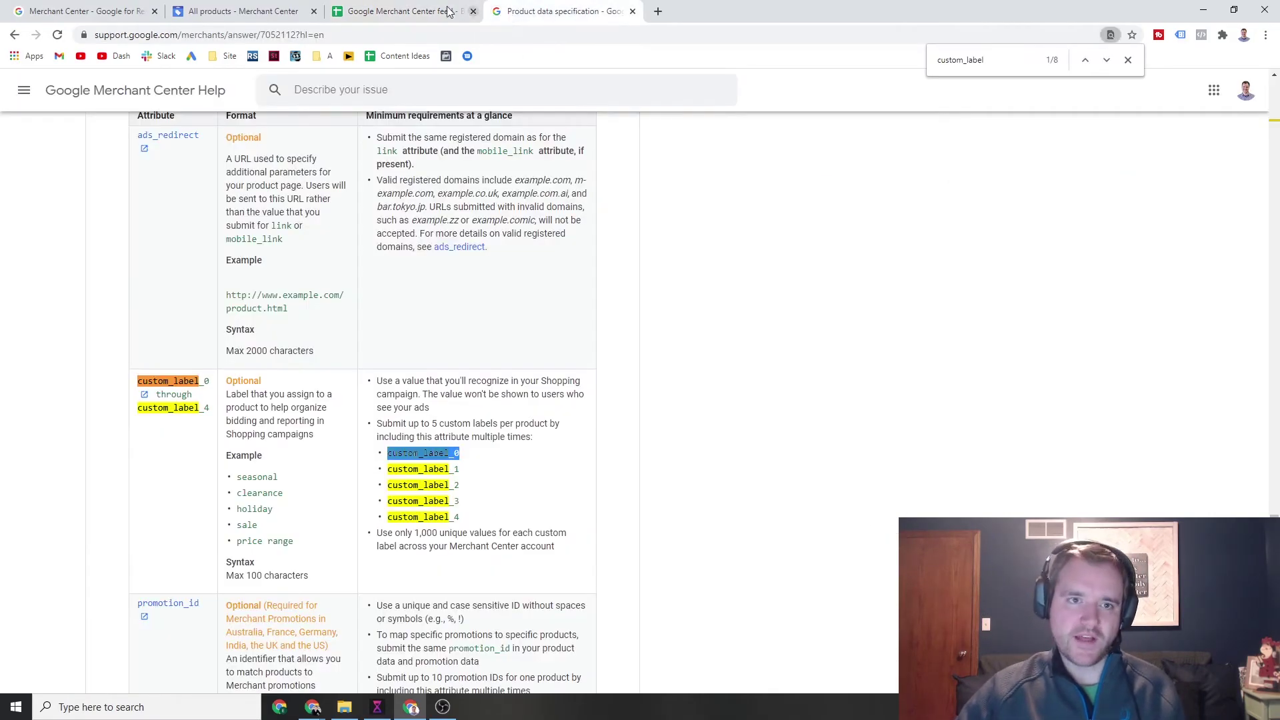
{"action": "left_click", "coordinate": [236, 5]}
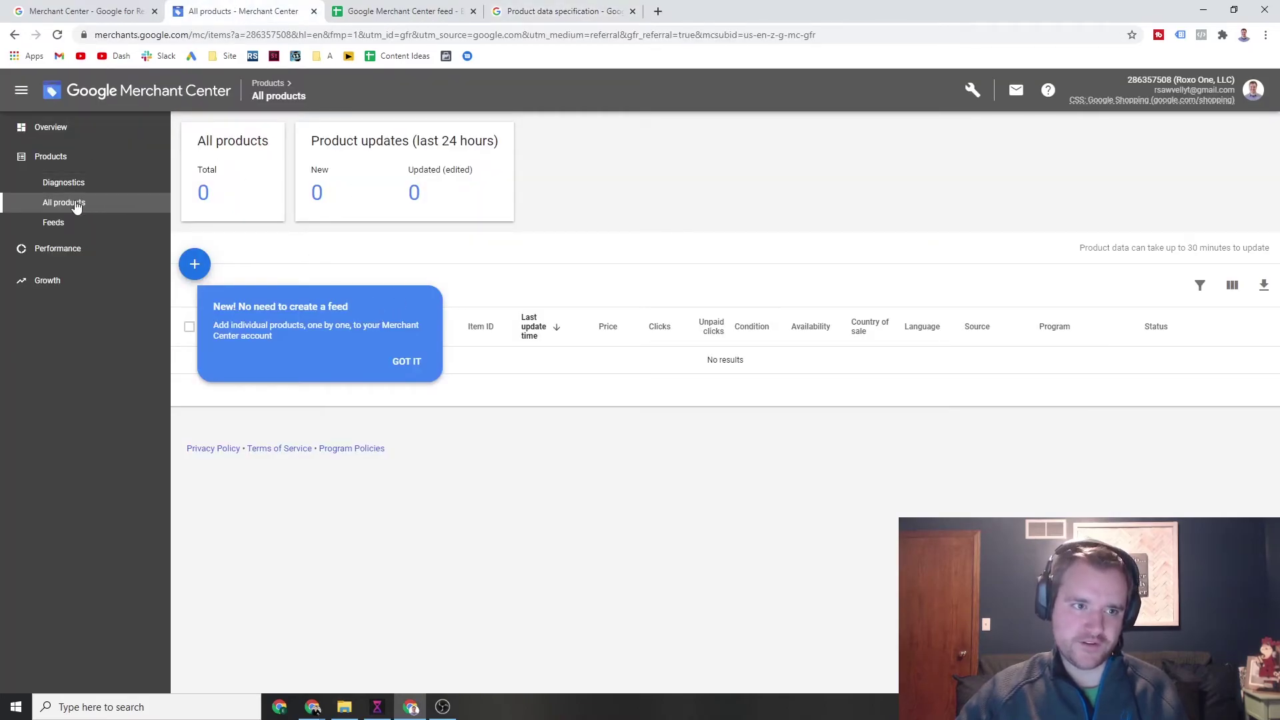
{"action": "left_click", "coordinate": [56, 222]}
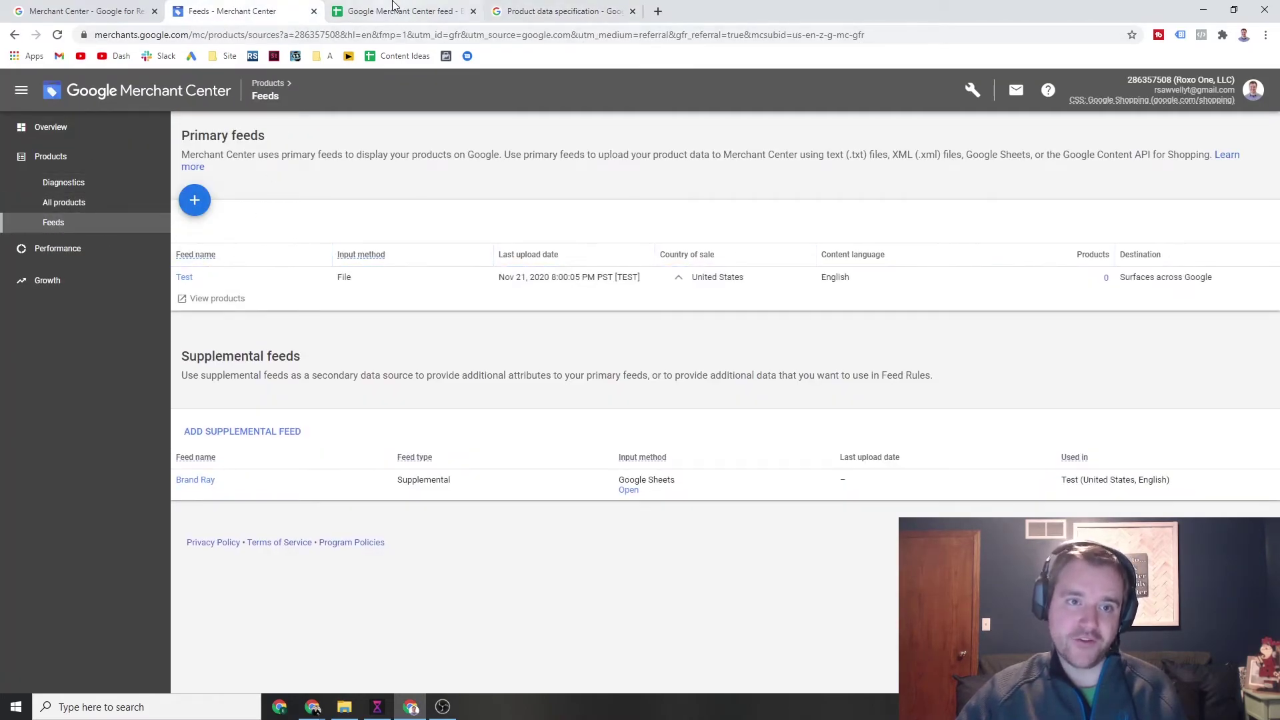
- Clear the column selection in the feed spreadsheet, then open the Brand Ray supplemental feed
{"action": "left_click", "coordinate": [400, 11]}
{"action": "left_click", "coordinate": [62, 262]}
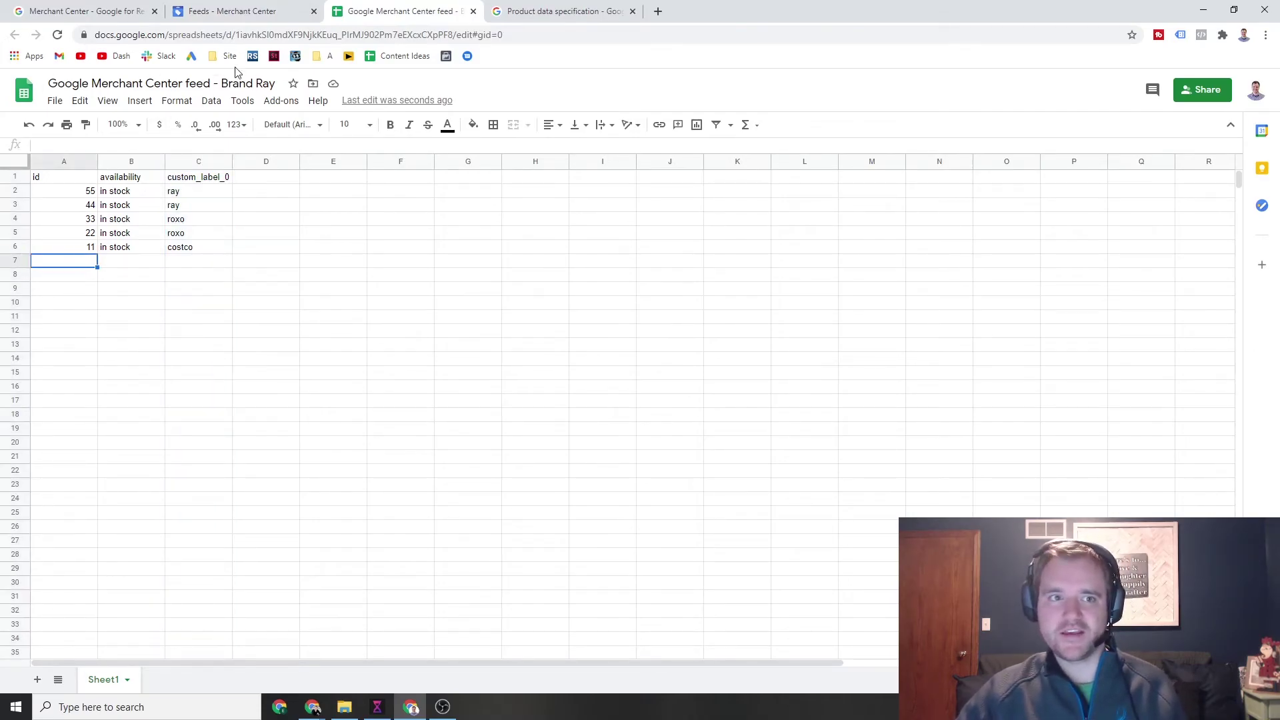
{"action": "left_click", "coordinate": [242, 11]}
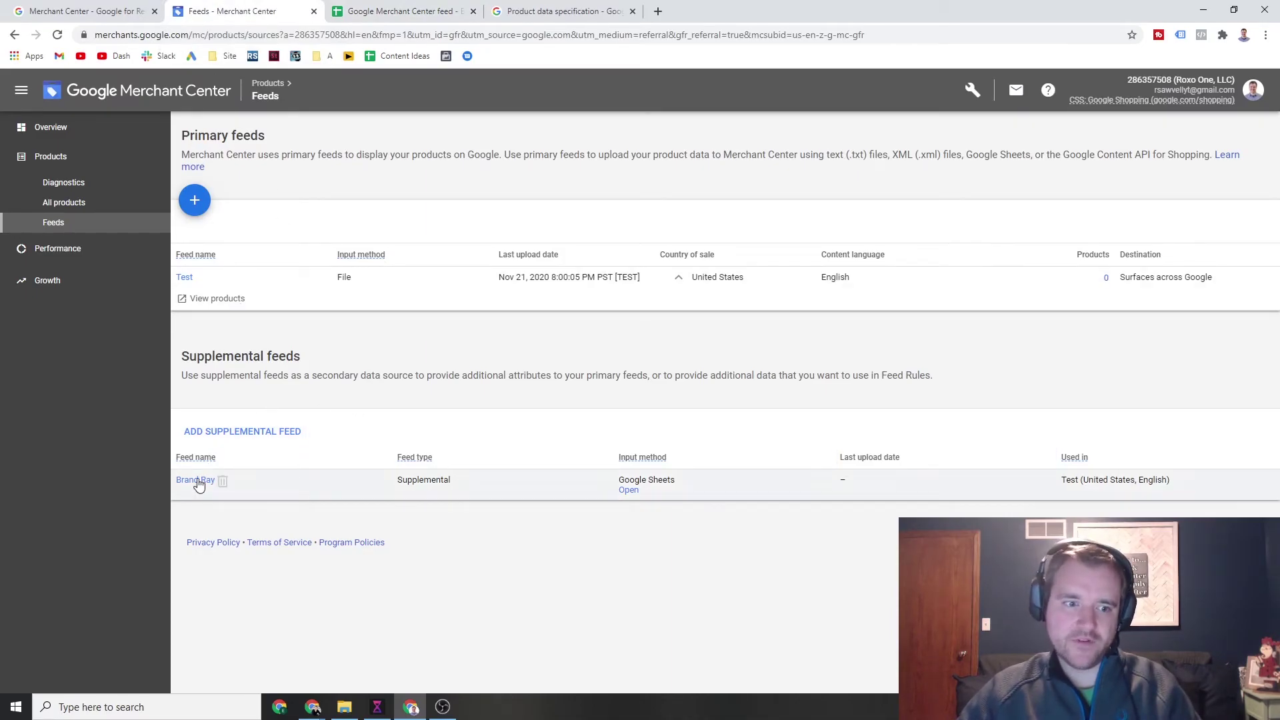
{"action": "left_click", "coordinate": [195, 480]}
{"action": "left_click", "coordinate": [371, 8]}
- Go back to the feeds list and reopen the Brand Ray feed's processing page
{"action": "left_click", "coordinate": [206, 10]}
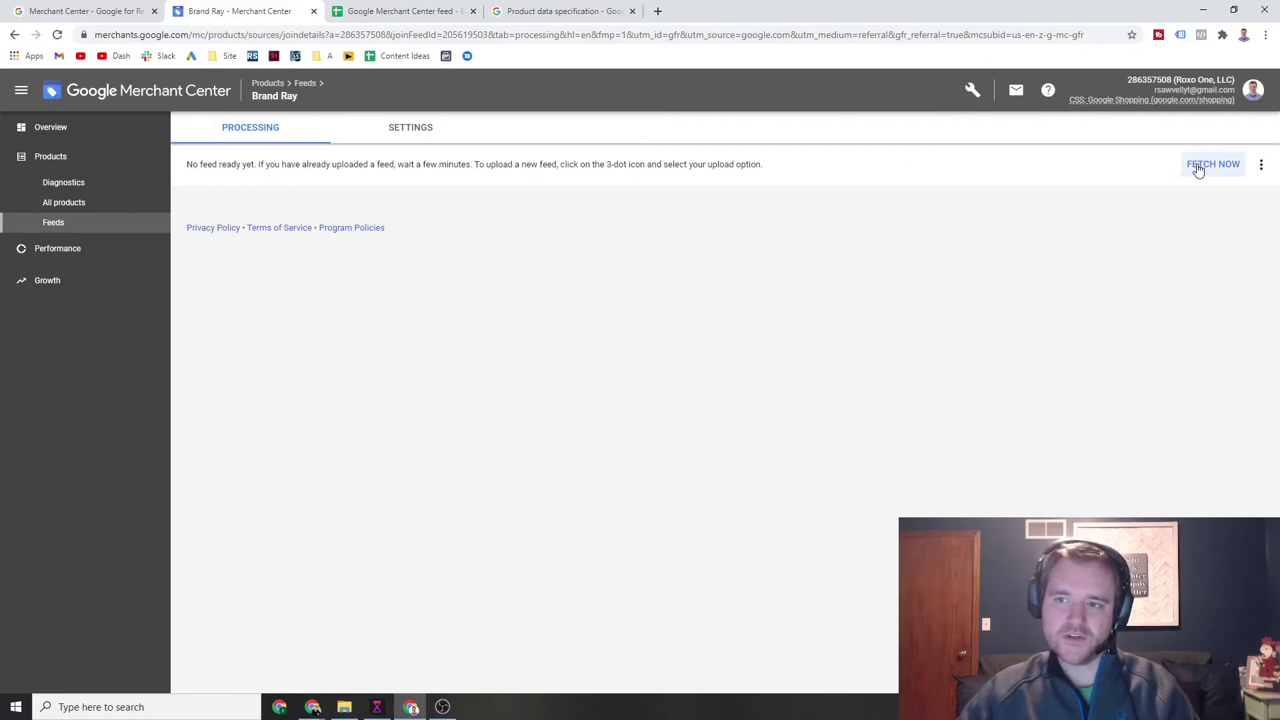
{"action": "left_click", "coordinate": [56, 225]}
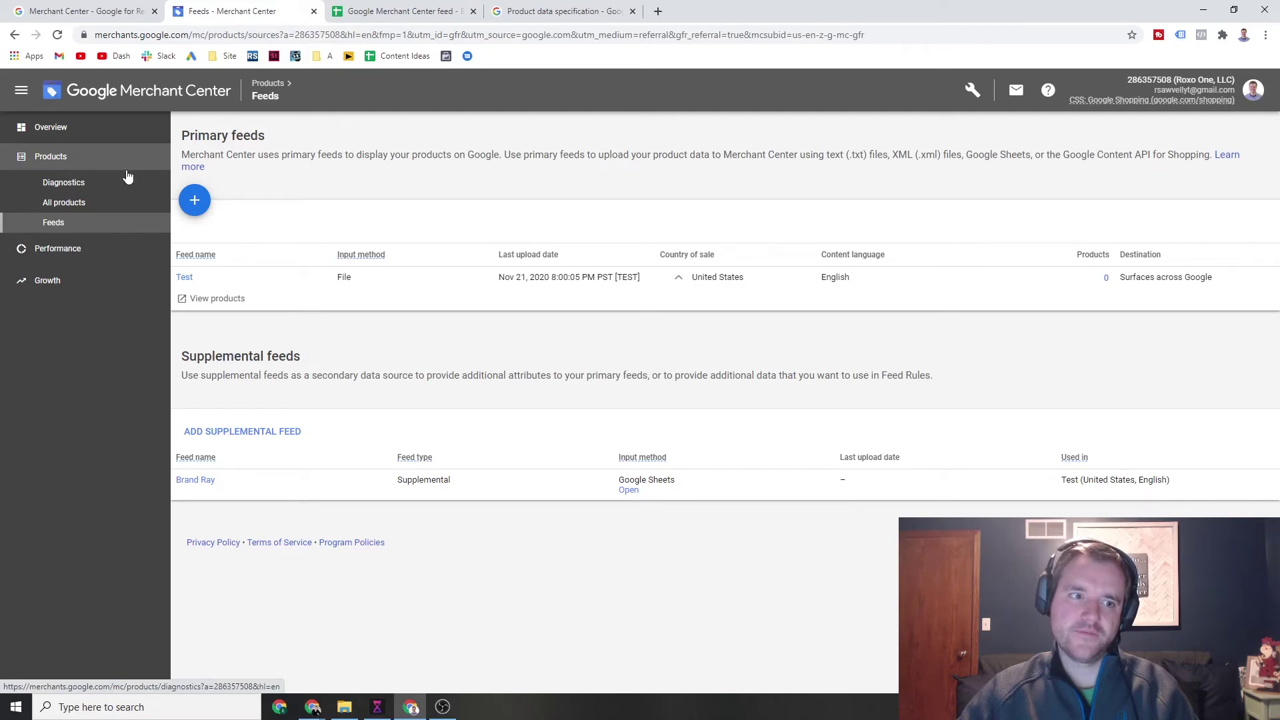
{"action": "left_click", "coordinate": [191, 486]}
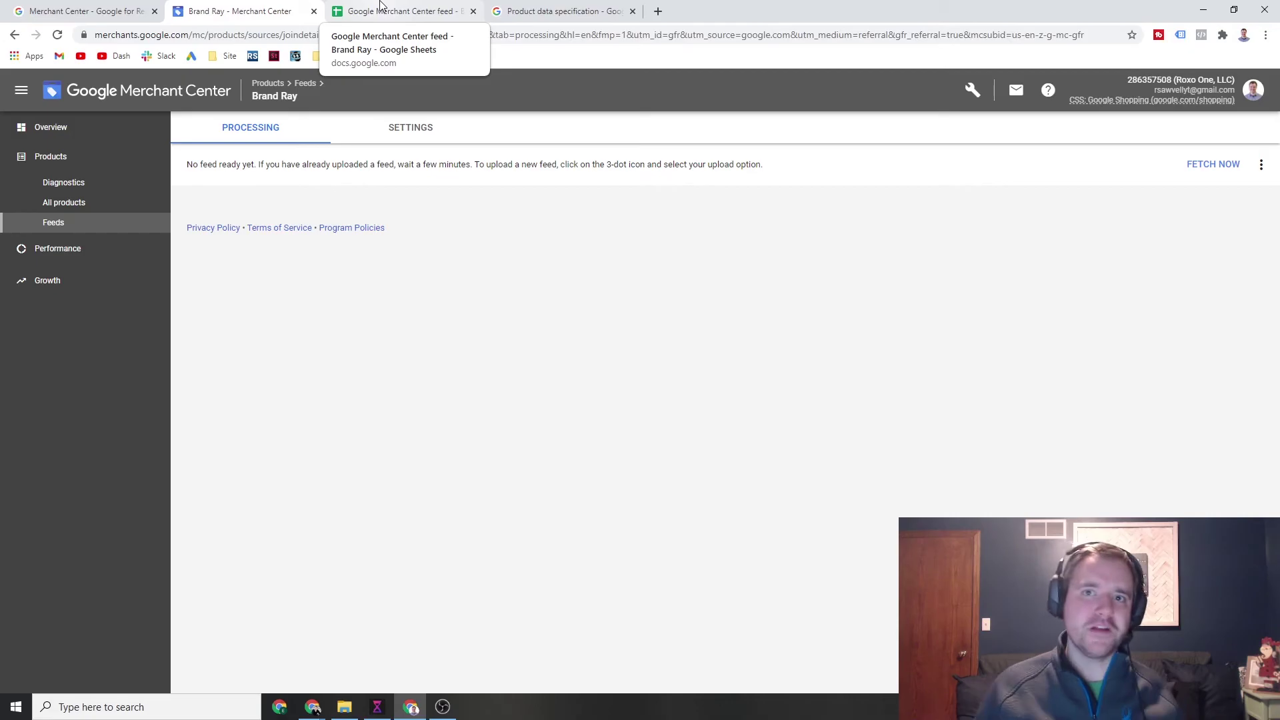
{"action": "left_click", "coordinate": [542, 8]}
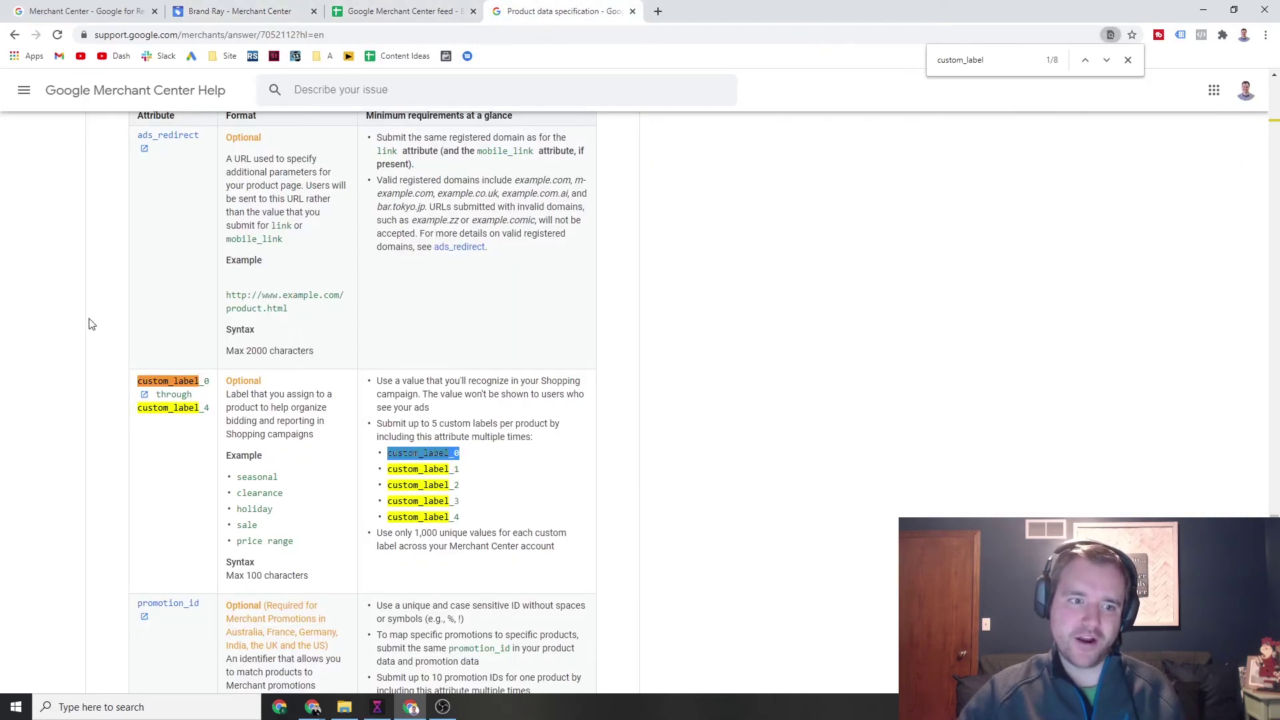
{"action": "scroll", "coordinate": [100, 313], "scroll_direction": "down", "scroll_amount": 6}
{"action": "scroll", "coordinate": [107, 307], "scroll_direction": "up", "scroll_amount": 12}
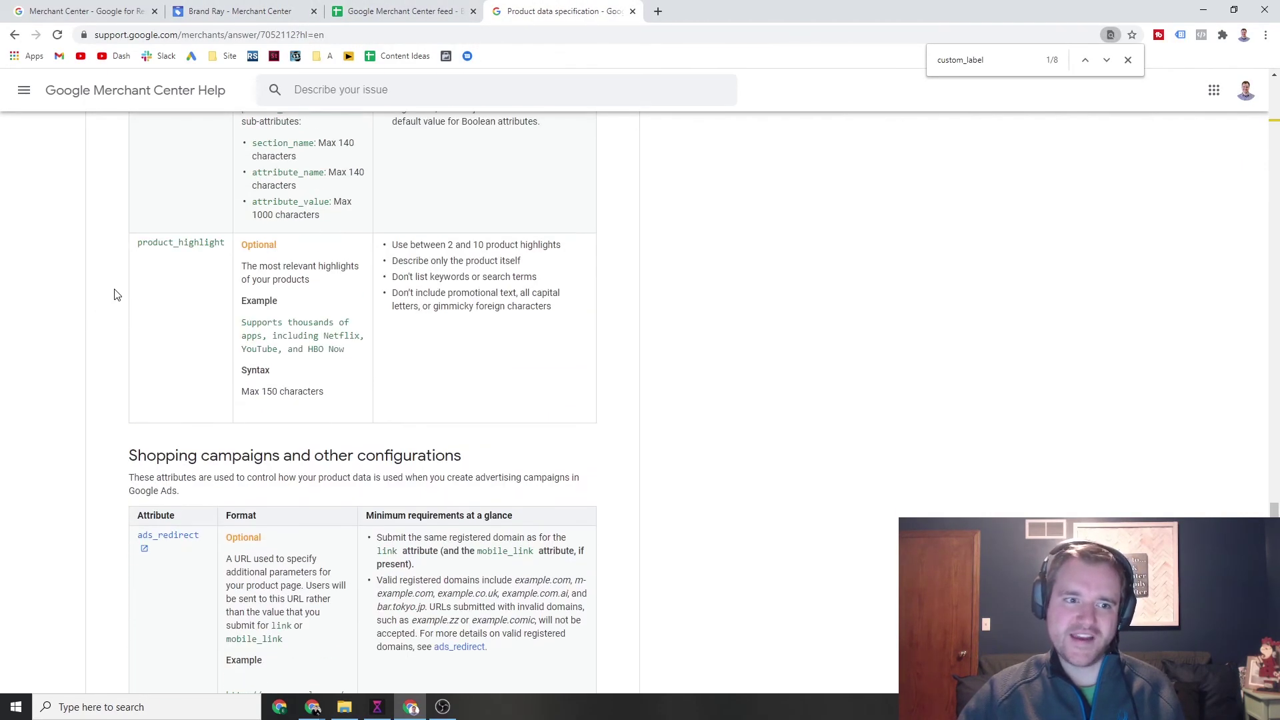
{"action": "scroll", "coordinate": [117, 295], "scroll_direction": "up", "scroll_amount": 8}
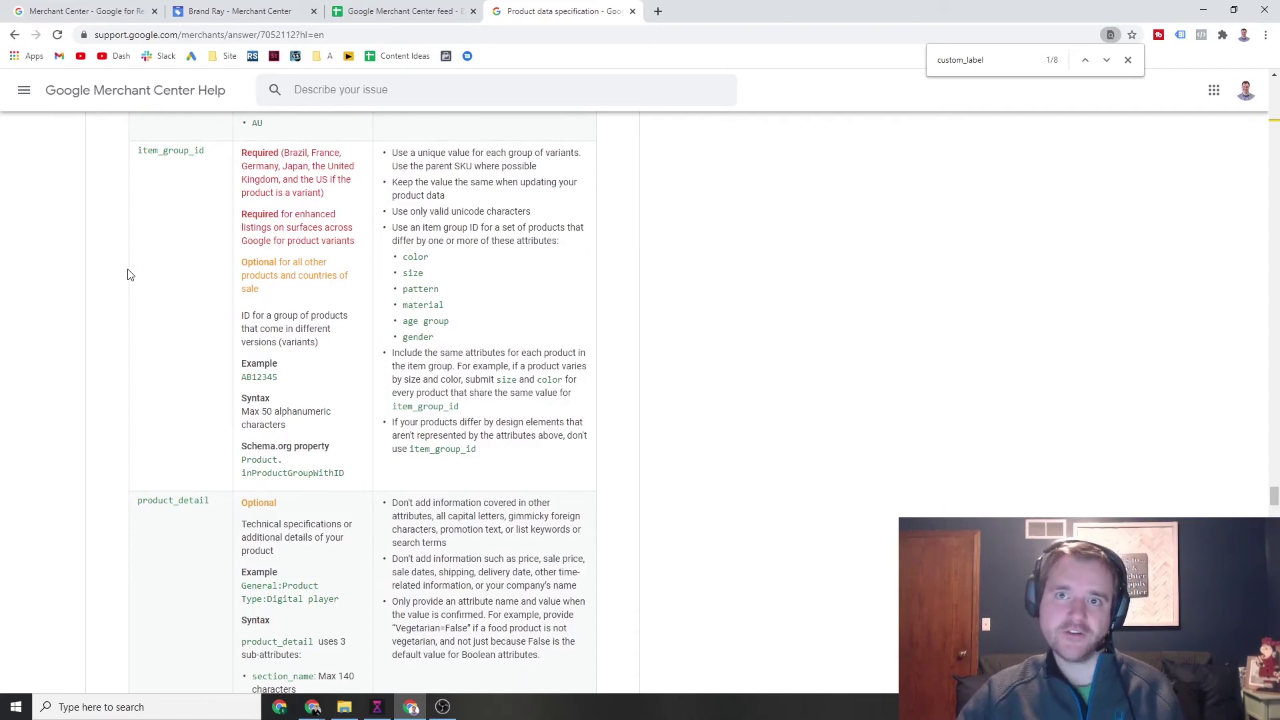
{"action": "left_click", "coordinate": [276, 11]}
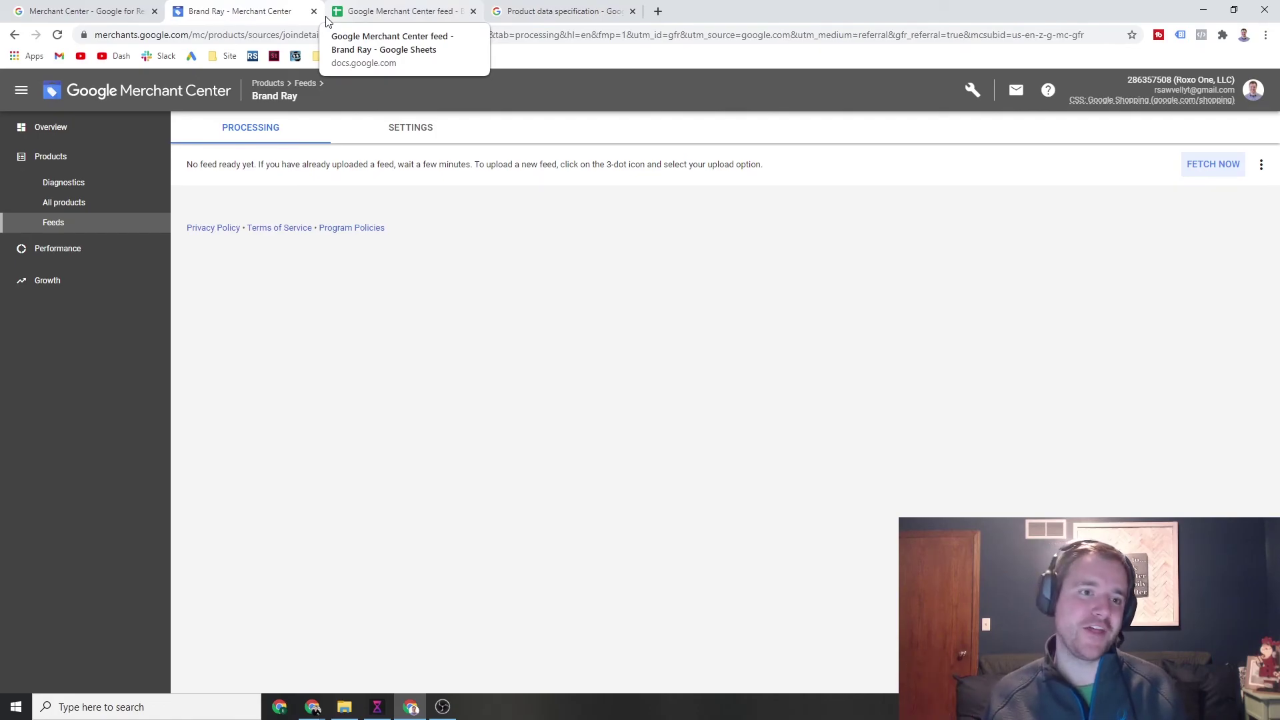
- Switch with Ctrl+1 to the Google for Retail Merchant Center overview in the first tab
{"action": "key", "text": "ctrl+1"}
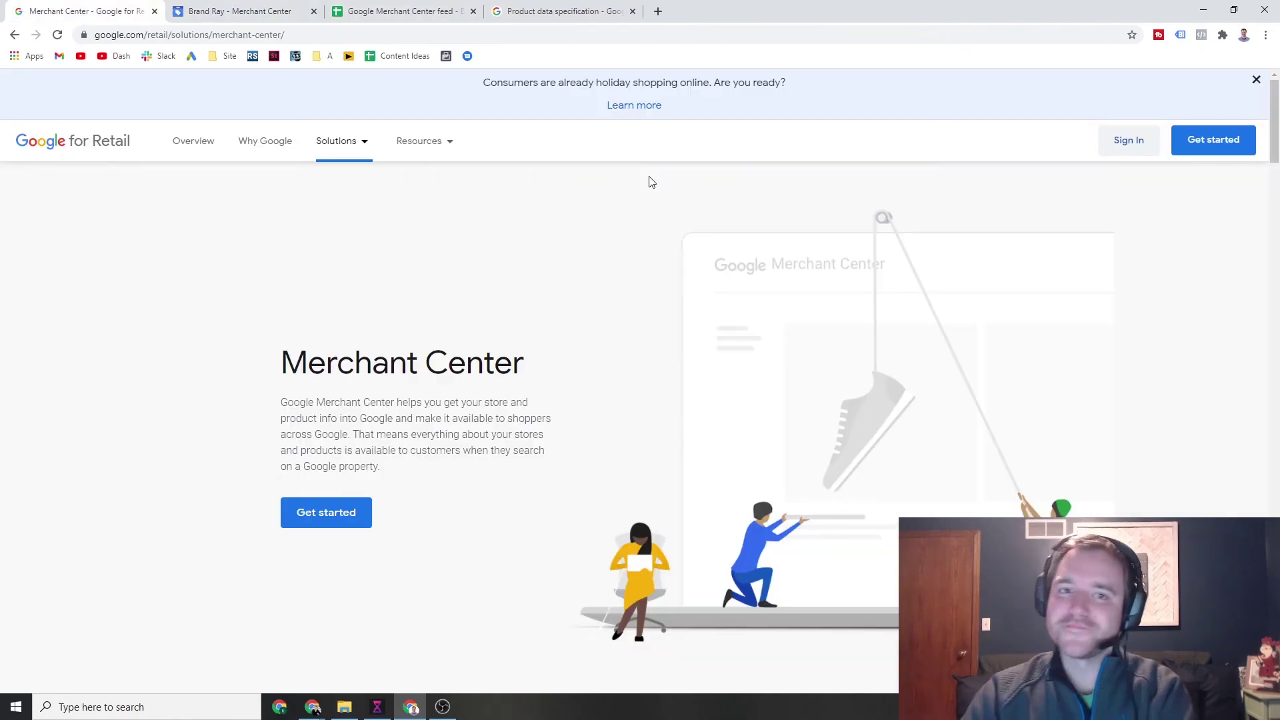